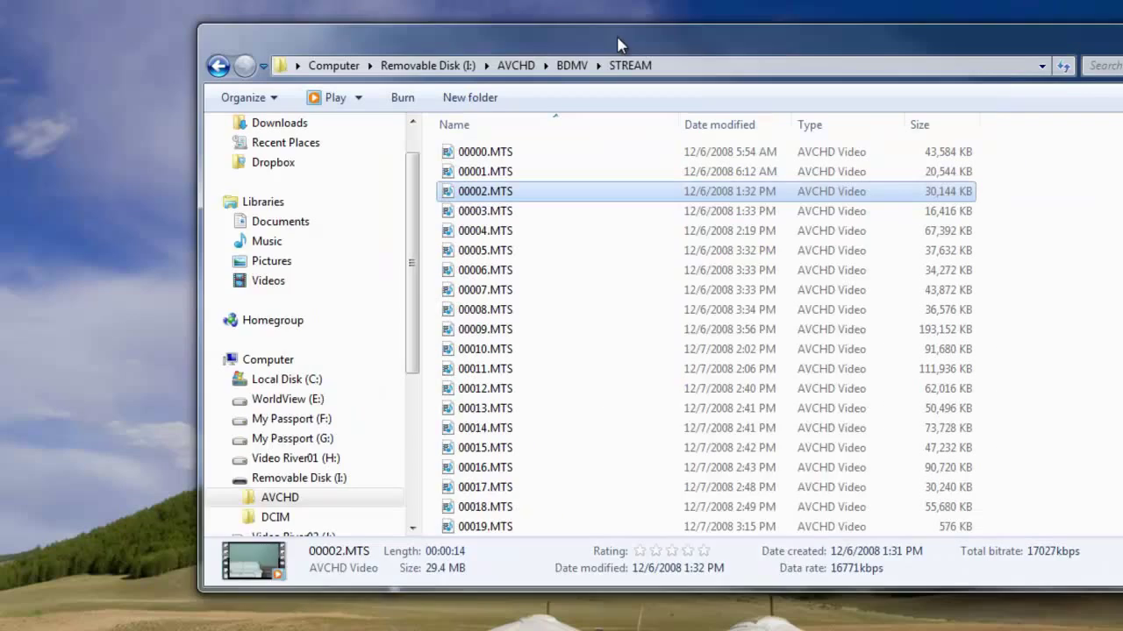
Select all the MTS clips in the memory card's STREAM folder and move the folder window aside
key(ctrl+a)
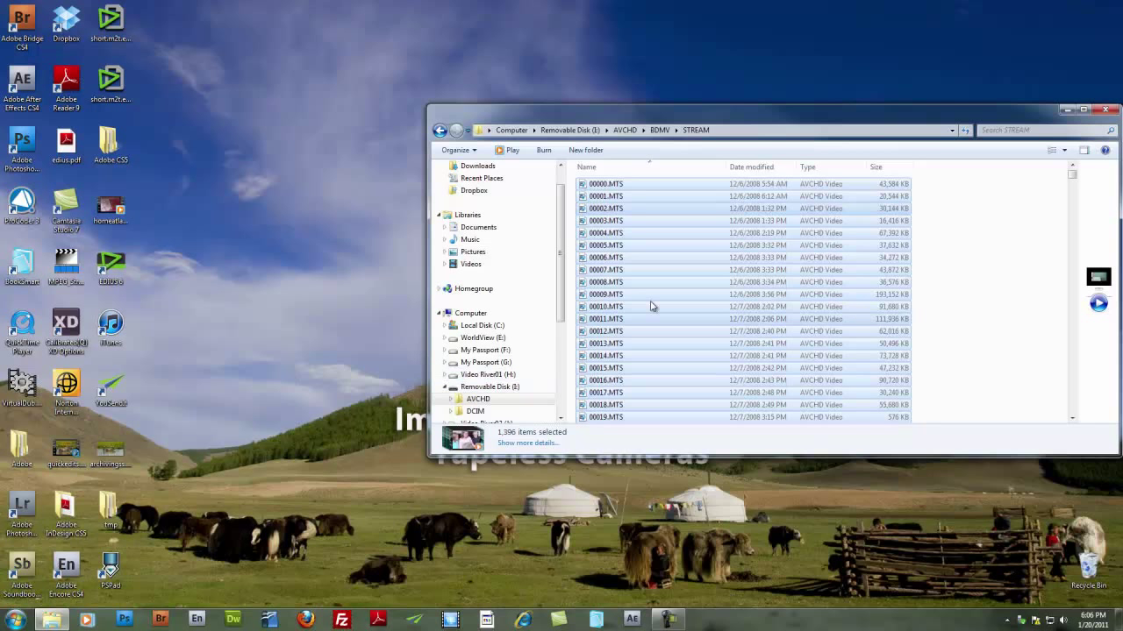
drag(982, 119, 845, 119)
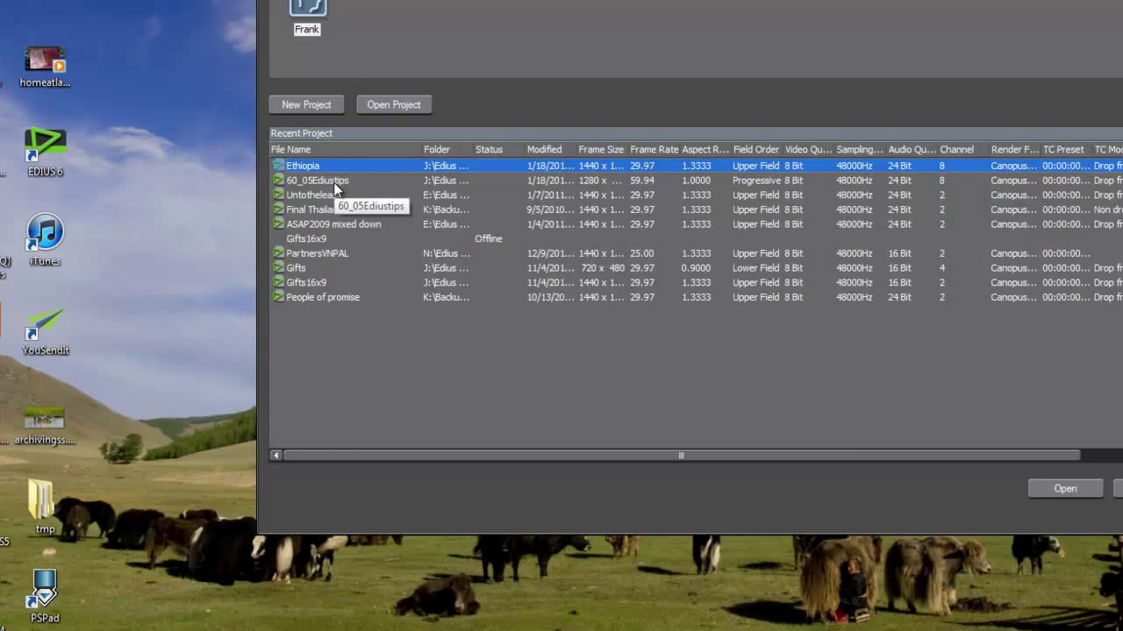
Create a new EDIUS project named New Baby from the HD 1920x1080 59.94i preset with customized settings
click(309, 106)
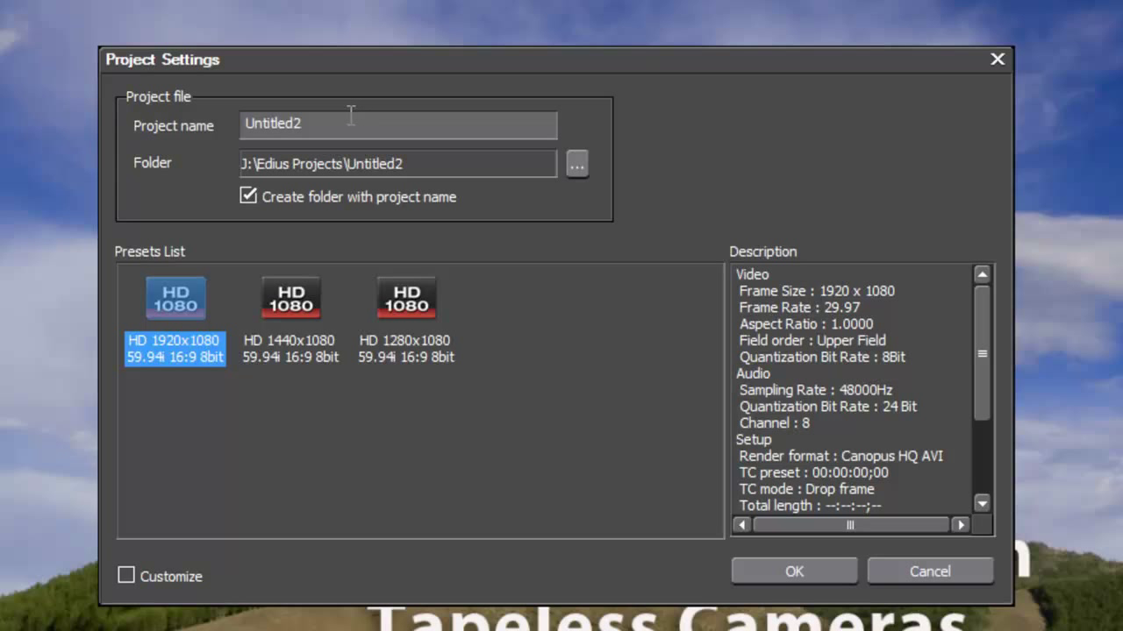
drag(352, 115, 237, 121)
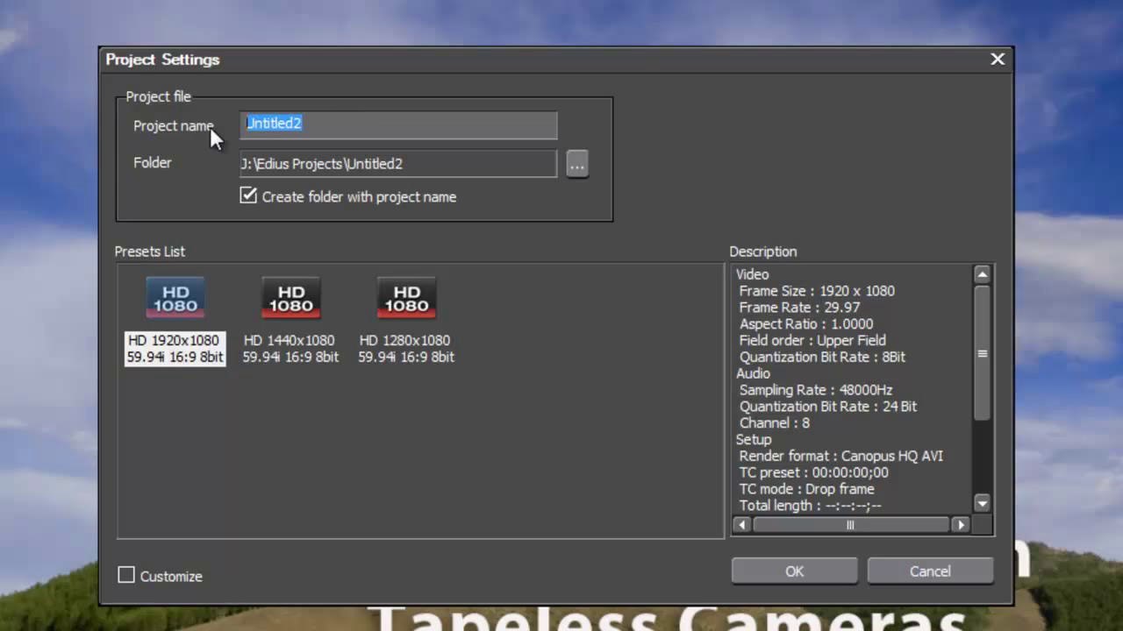
text(New Baby)
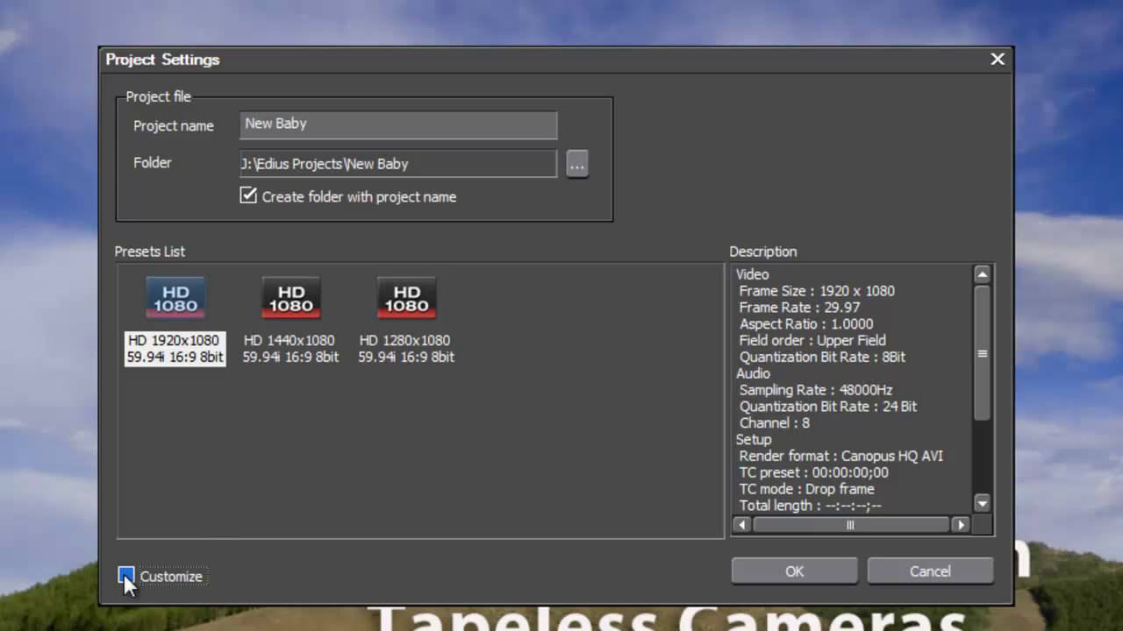
click(794, 571)
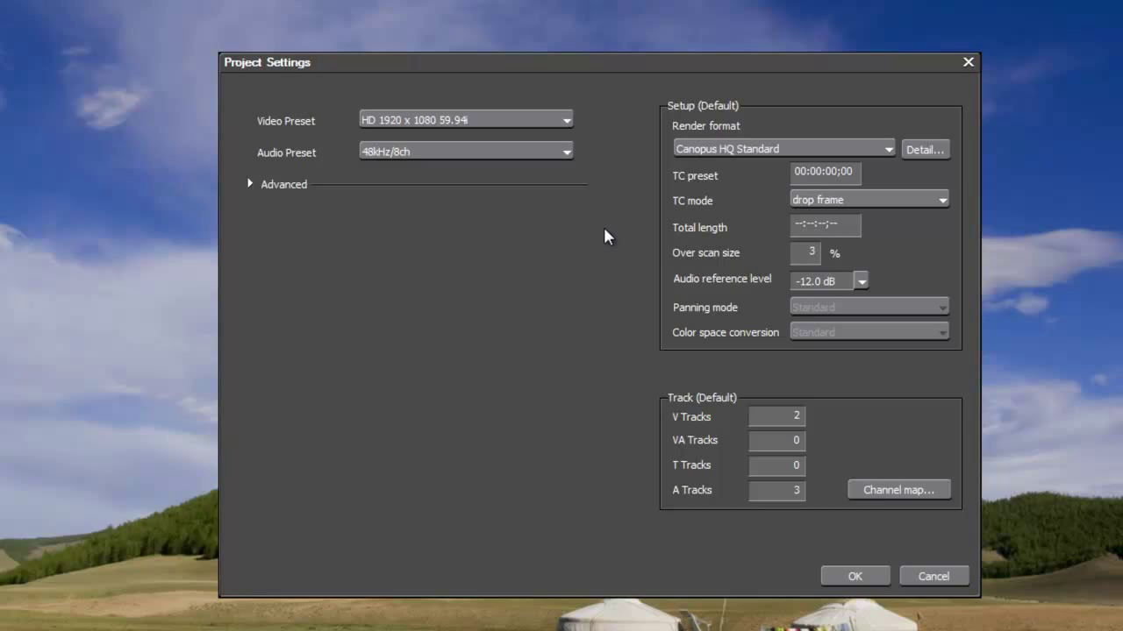
Set the project's video preset to HD 1920 x 1080 29.97p and accept the project settings
click(565, 121)
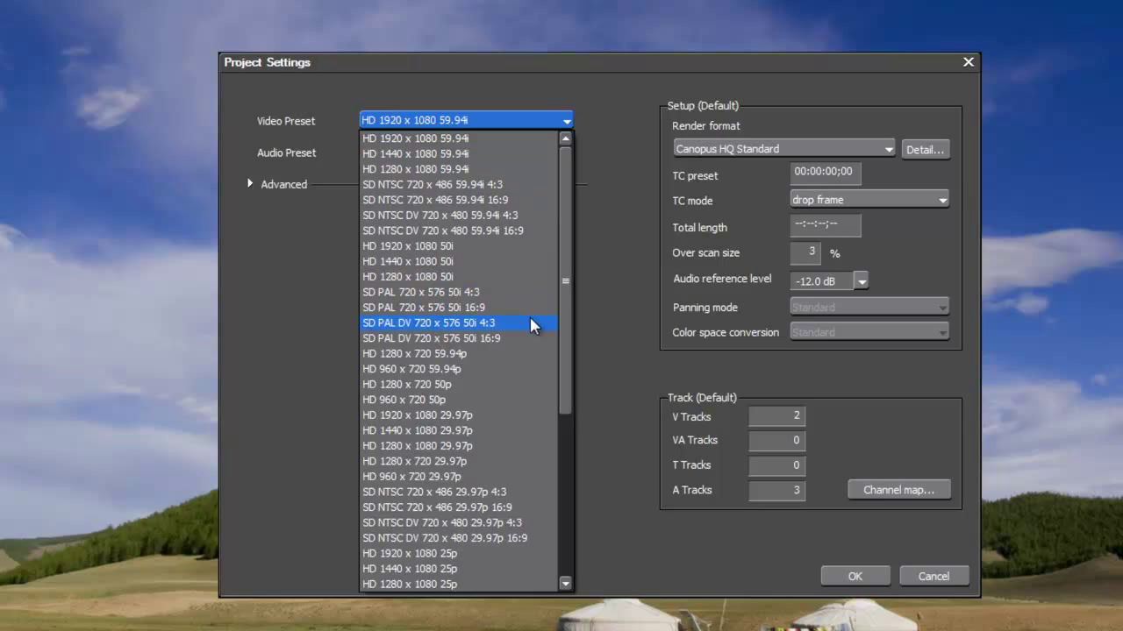
click(489, 415)
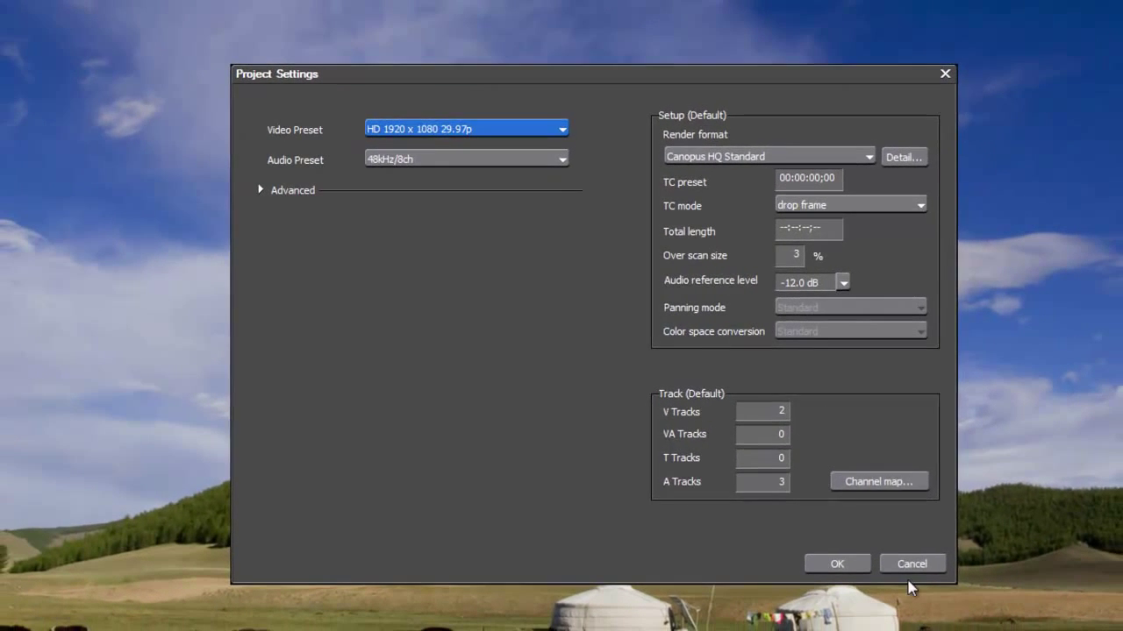
click(789, 530)
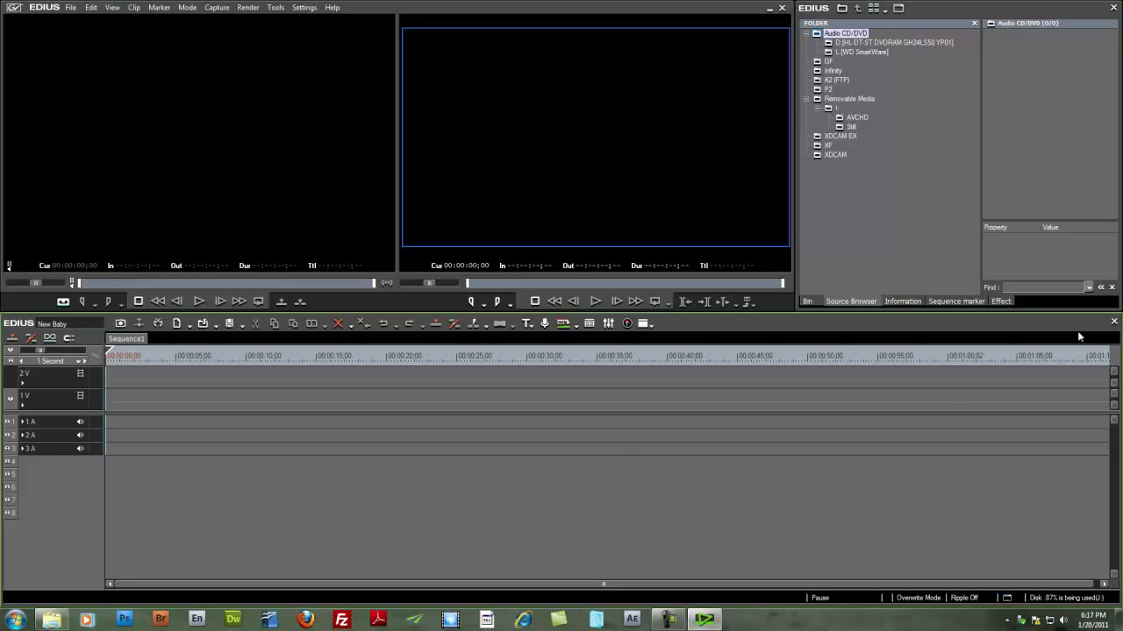
Close the timeline window and put the Source Browser in its place, stretched to the full screen width
click(1114, 322)
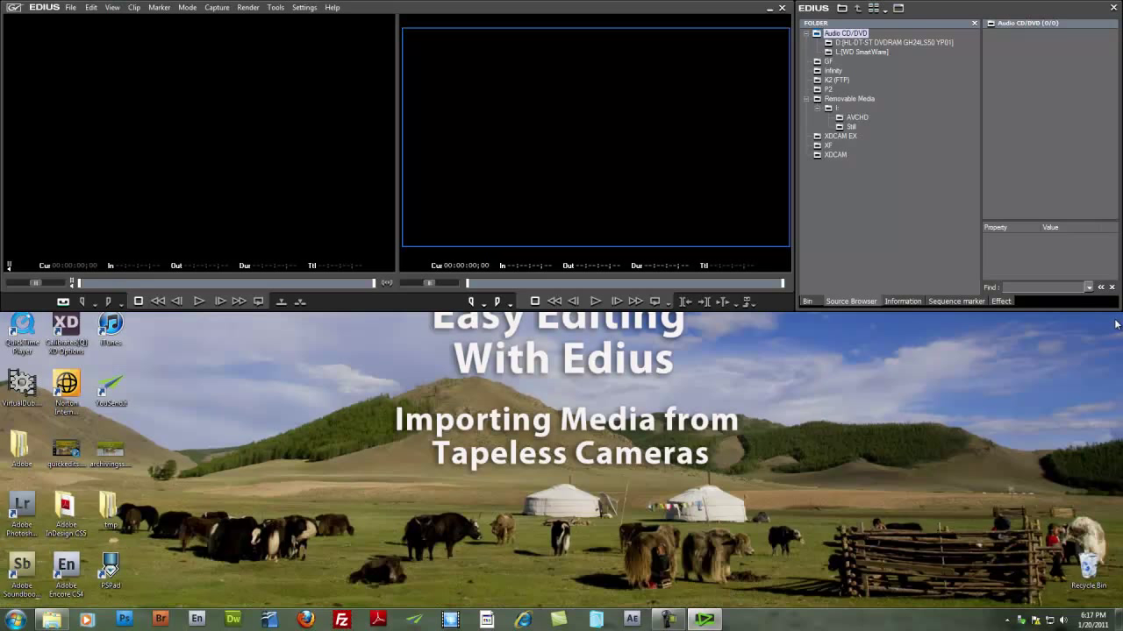
drag(1005, 7, 214, 317)
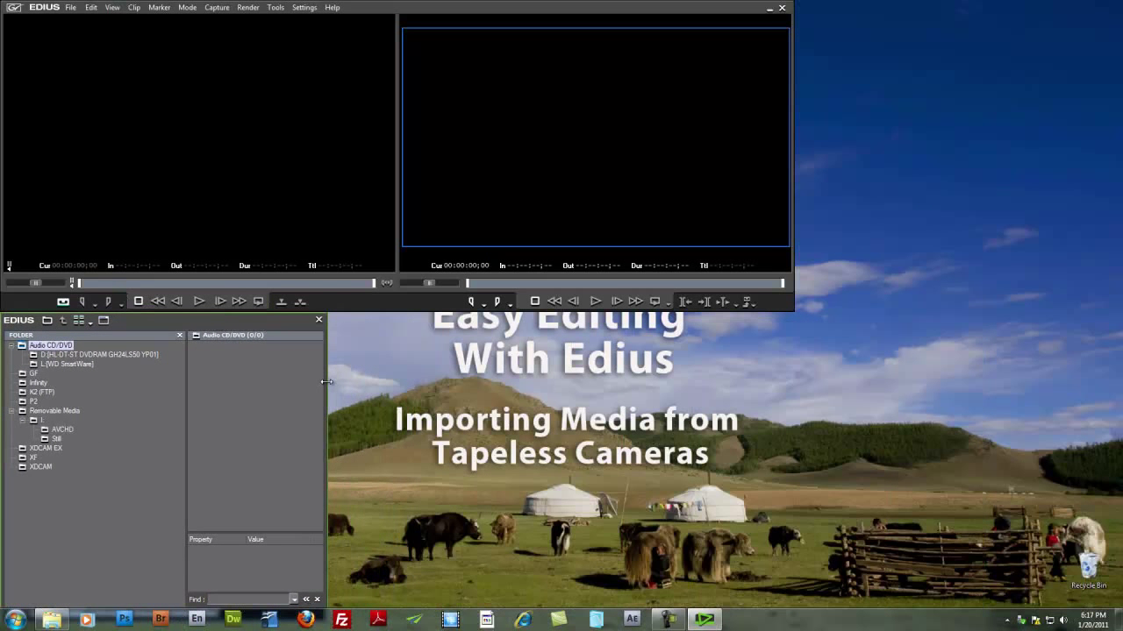
drag(325, 381, 1119, 391)
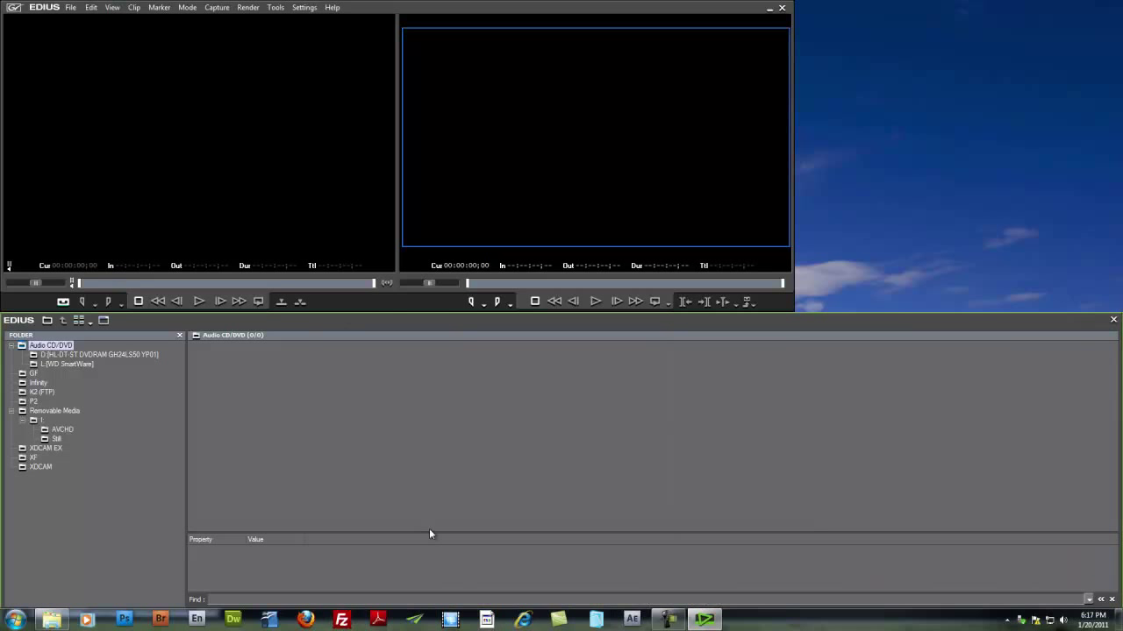
Reduce the preview window's height, switch it to Single Mode and widen it towards the full screen width
drag(744, 309, 737, 241)
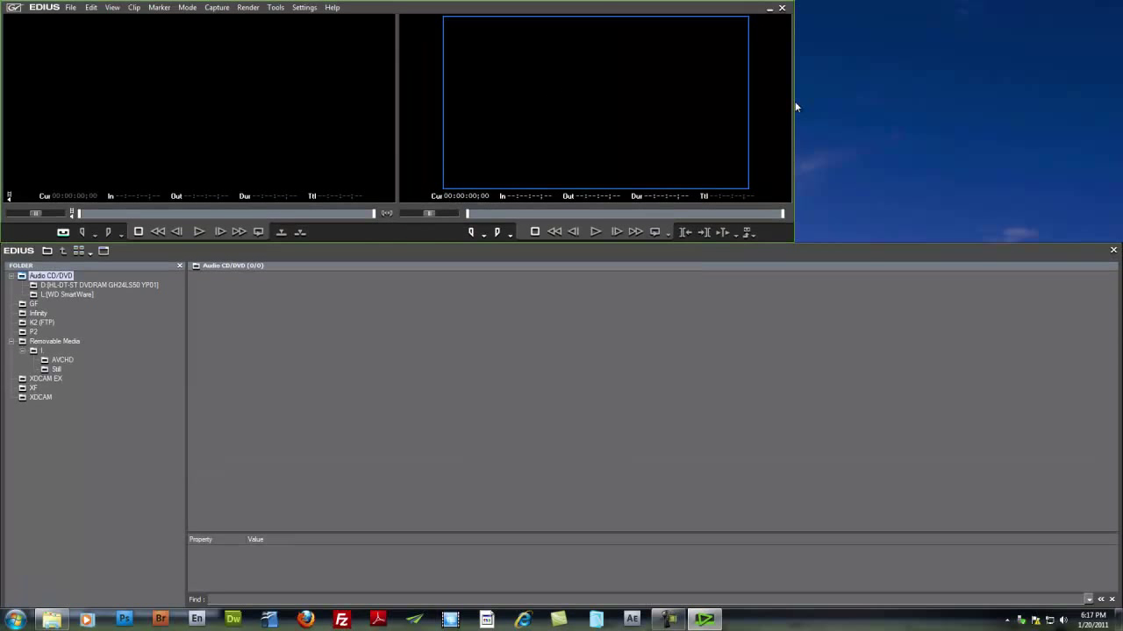
drag(792, 103, 884, 103)
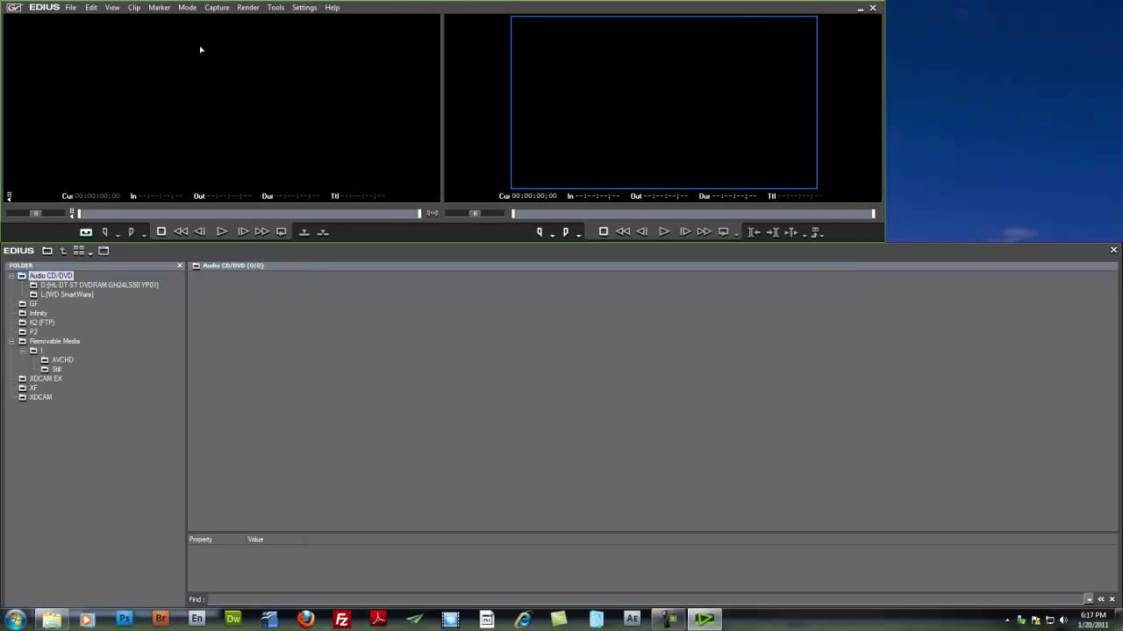
click(112, 8)
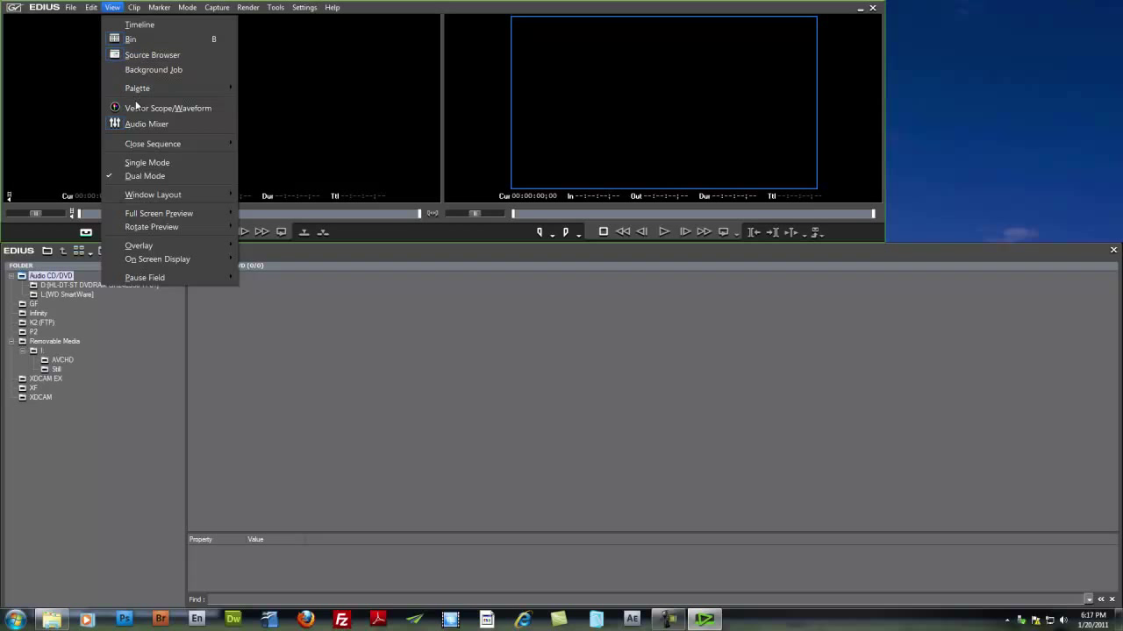
click(151, 164)
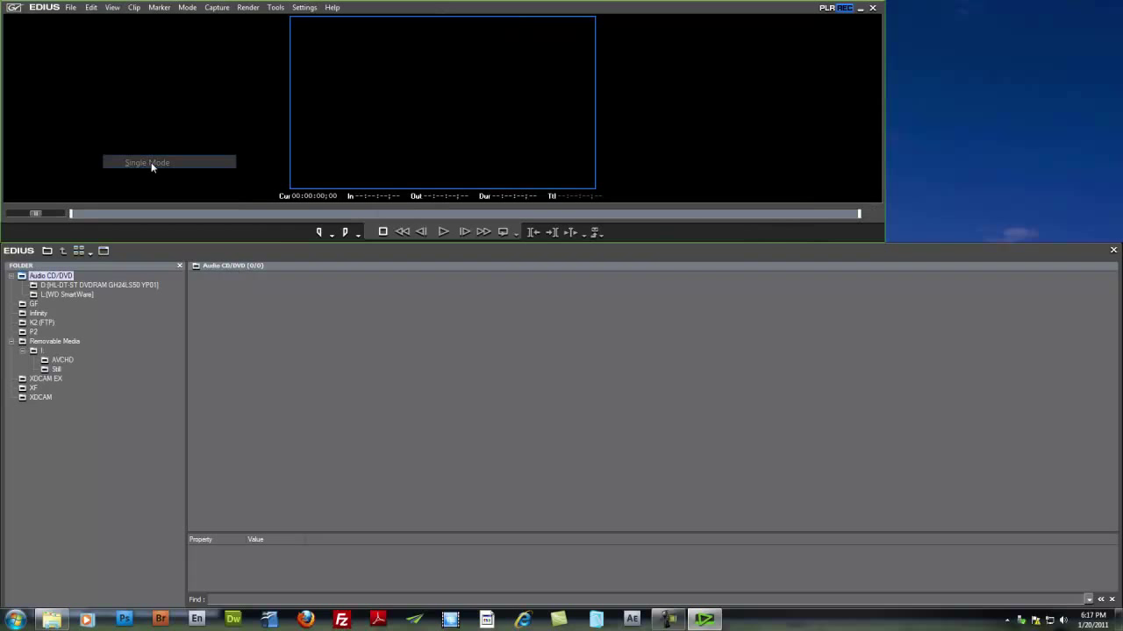
drag(881, 233, 964, 243)
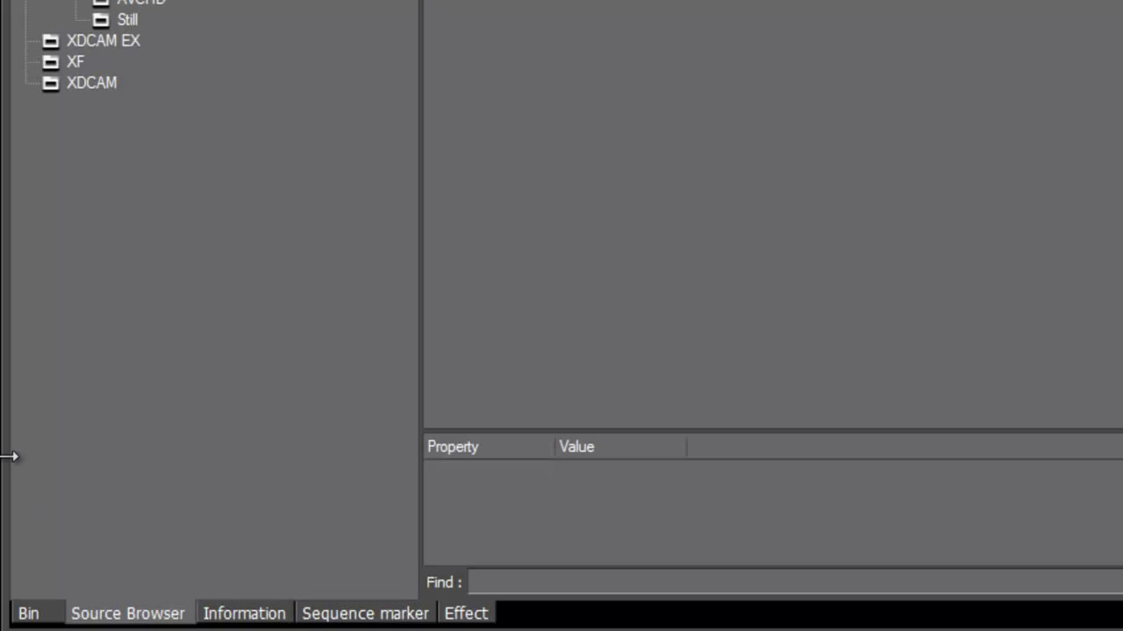
mouse_move(9, 456)
mouse_down()
mouse_move(45, 456)
mouse_move(8, 456)
mouse_move(20, 463)
mouse_up()
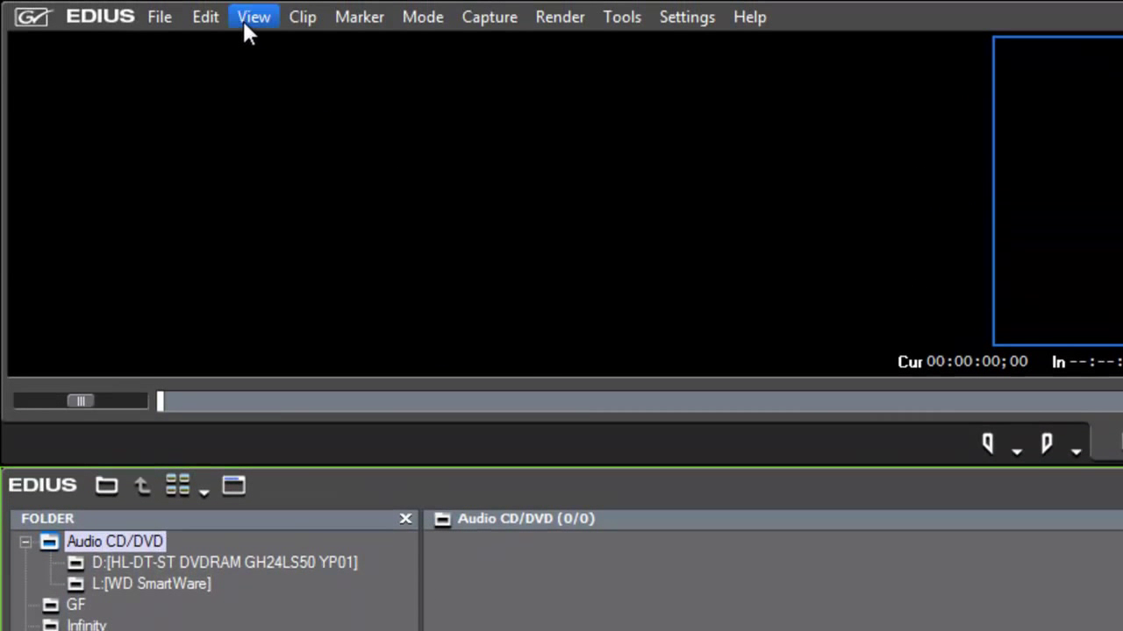
Display the AVCHD clips of removable drive I: in the Source Browser
click(247, 20)
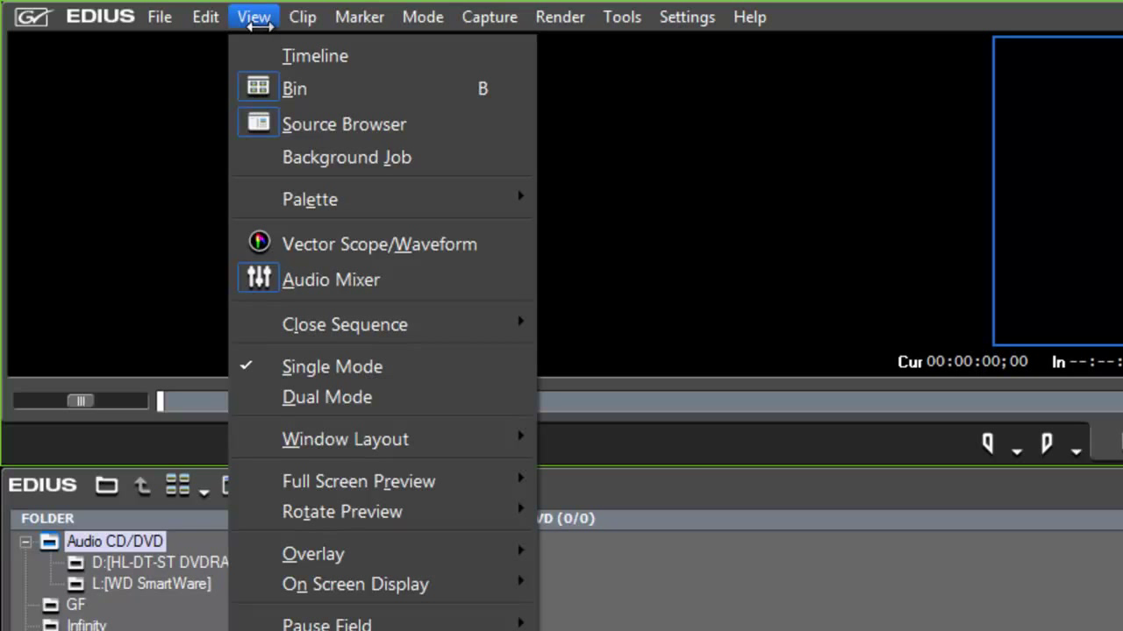
click(477, 143)
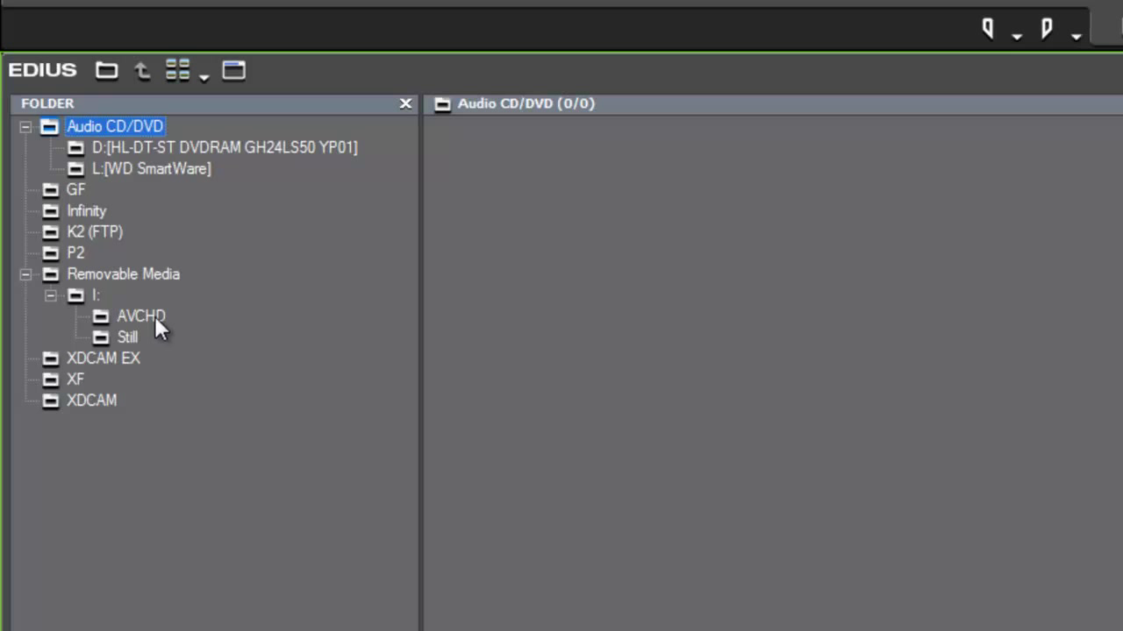
click(101, 315)
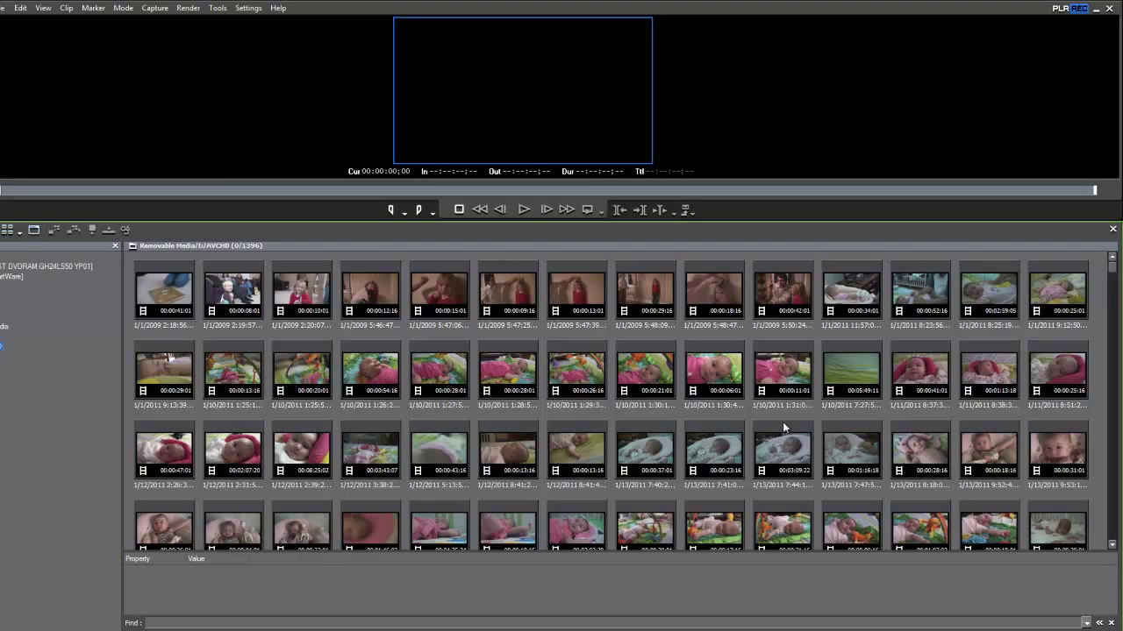
Browse the AVCHD thumbnails, then play the 1/10/2011 1:28 clip and scrub ahead in it
scroll(1118, 280, down, 2)
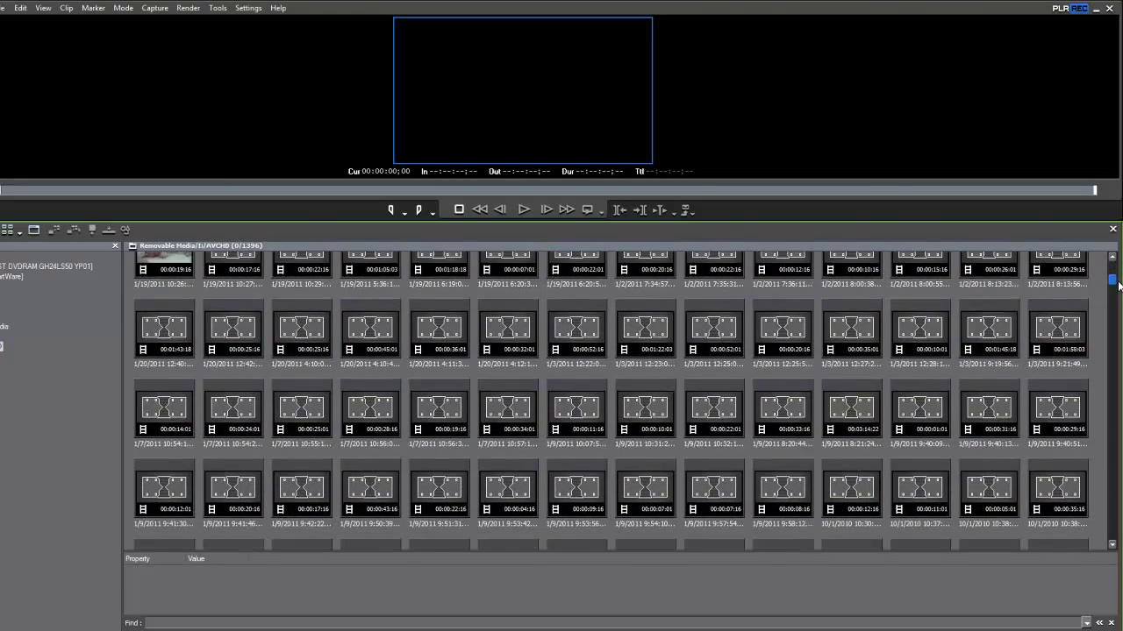
scroll(464, 419, up, 2)
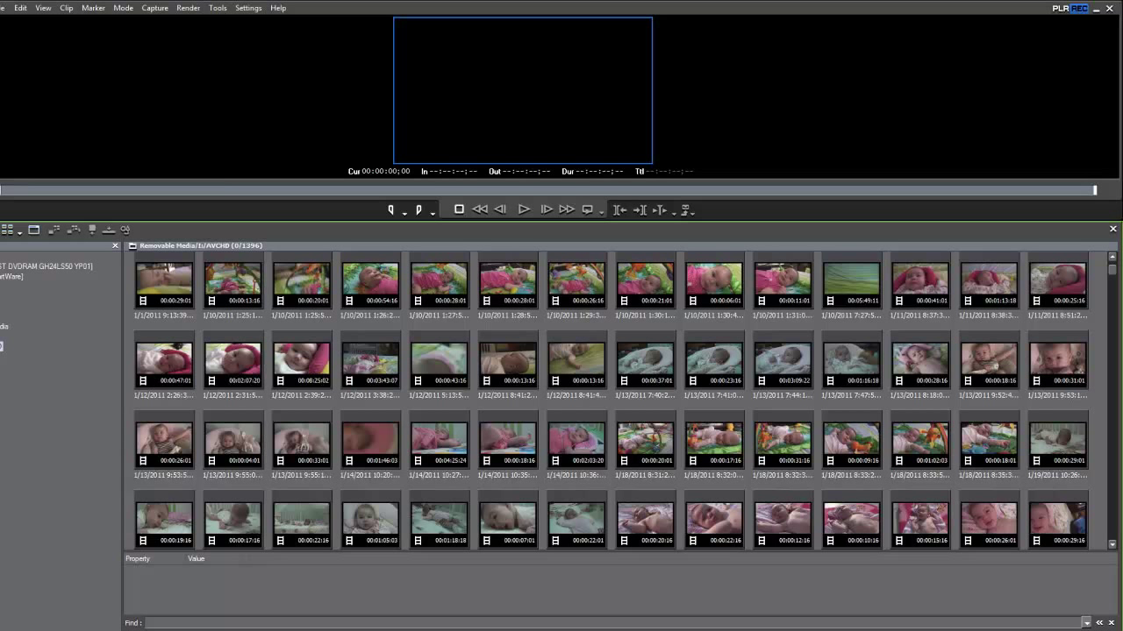
click(519, 279)
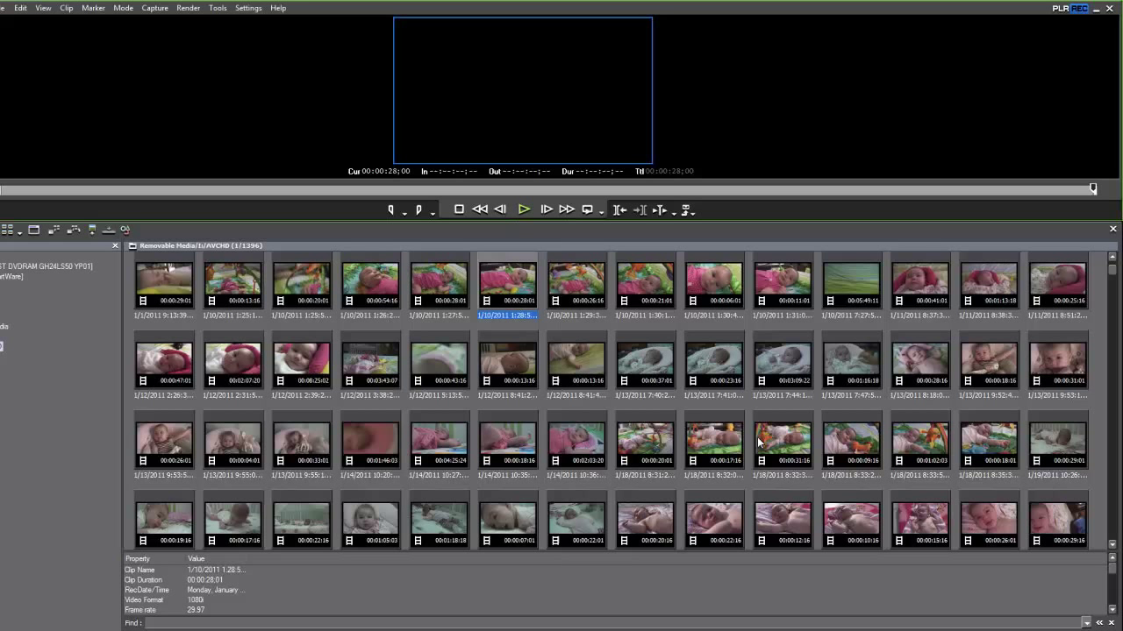
click(527, 209)
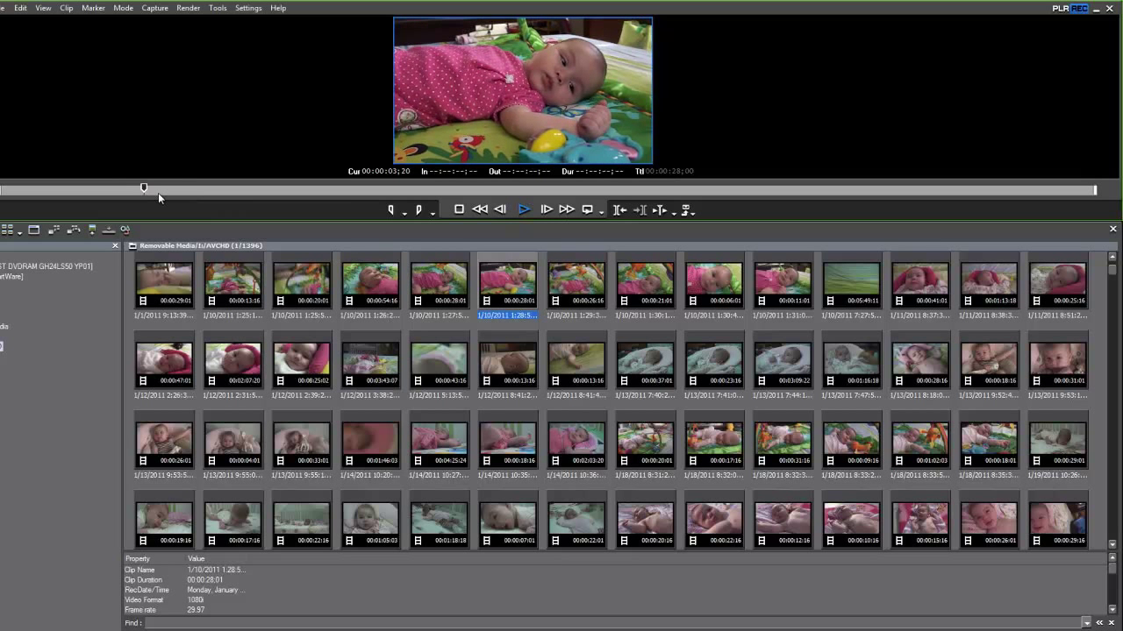
drag(158, 190, 326, 208)
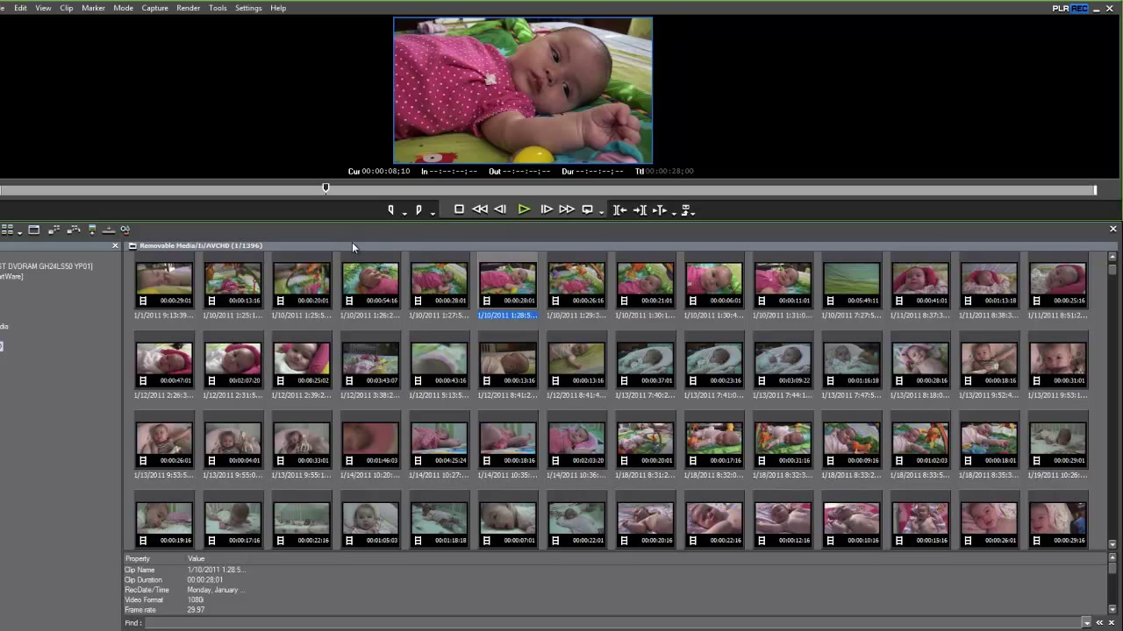
Preview the 1/12/2011 2:39 and 1/14/2011 10:36 clips by scrubbing through each in the player
click(305, 364)
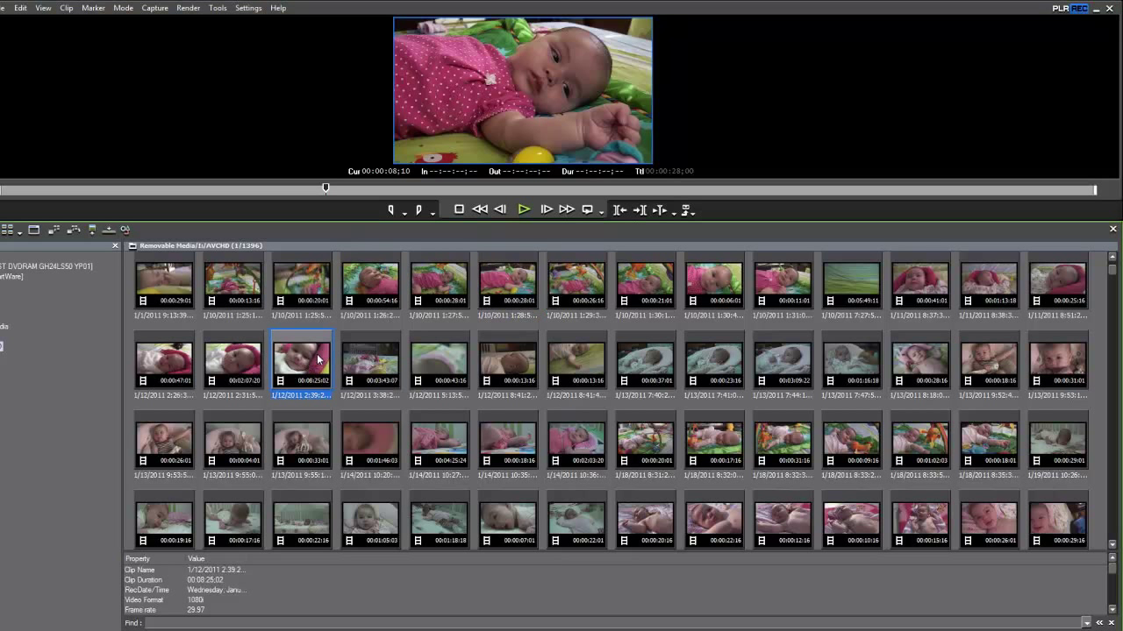
click(246, 280)
scroll(309, 287, up, 1)
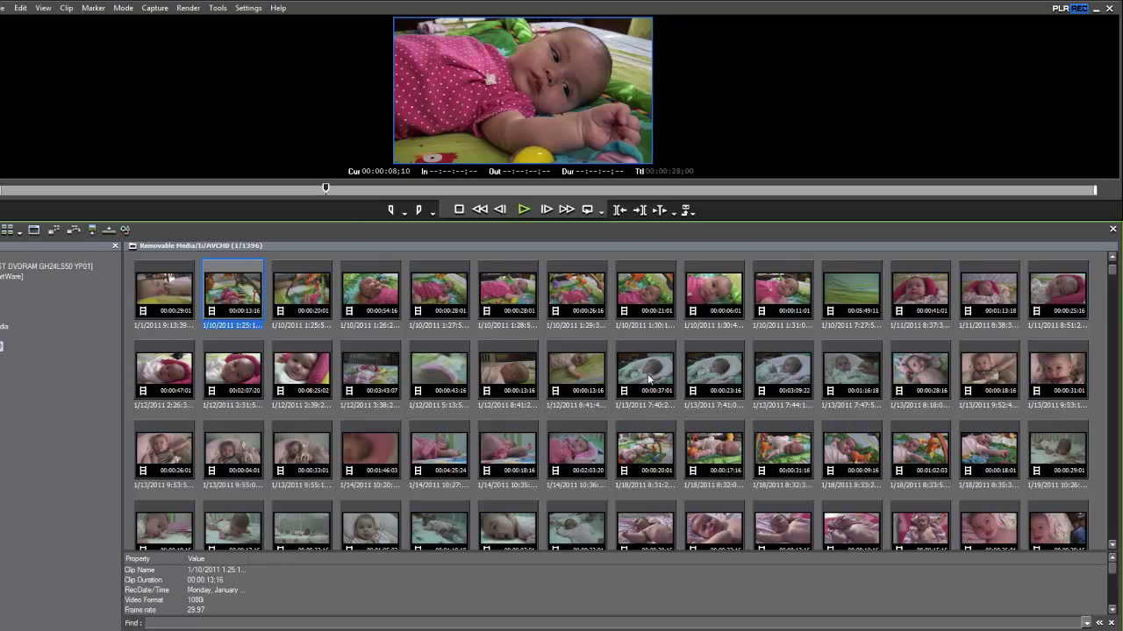
double_click(304, 373)
drag(82, 189, 1053, 189)
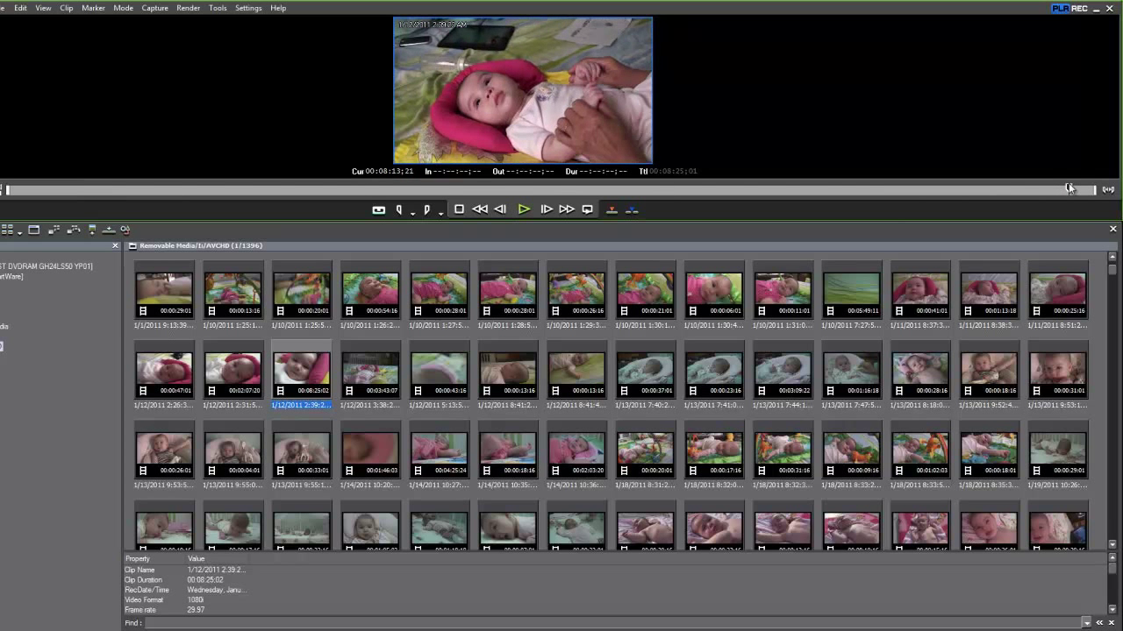
drag(115, 190, 558, 191)
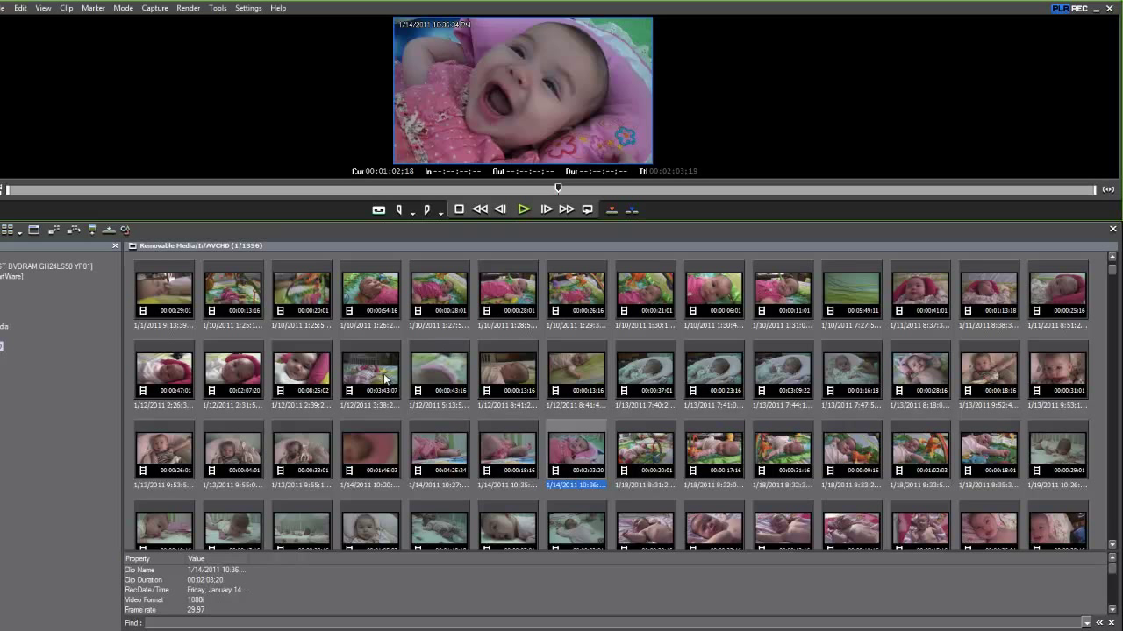
Add the 1/12/2011 2:39 and 8:41 clips and two 1/18/2011 8:32 clips to the clip selection
ctrl+click(307, 367)
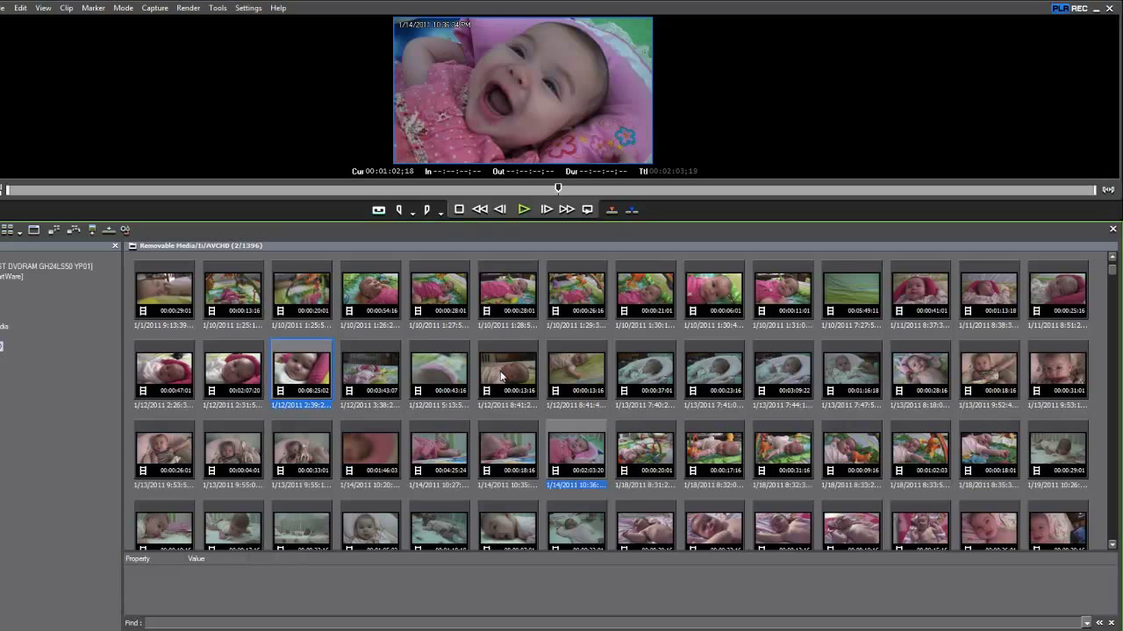
ctrl+click(572, 376)
ctrl+click(728, 455)
ctrl+click(794, 458)
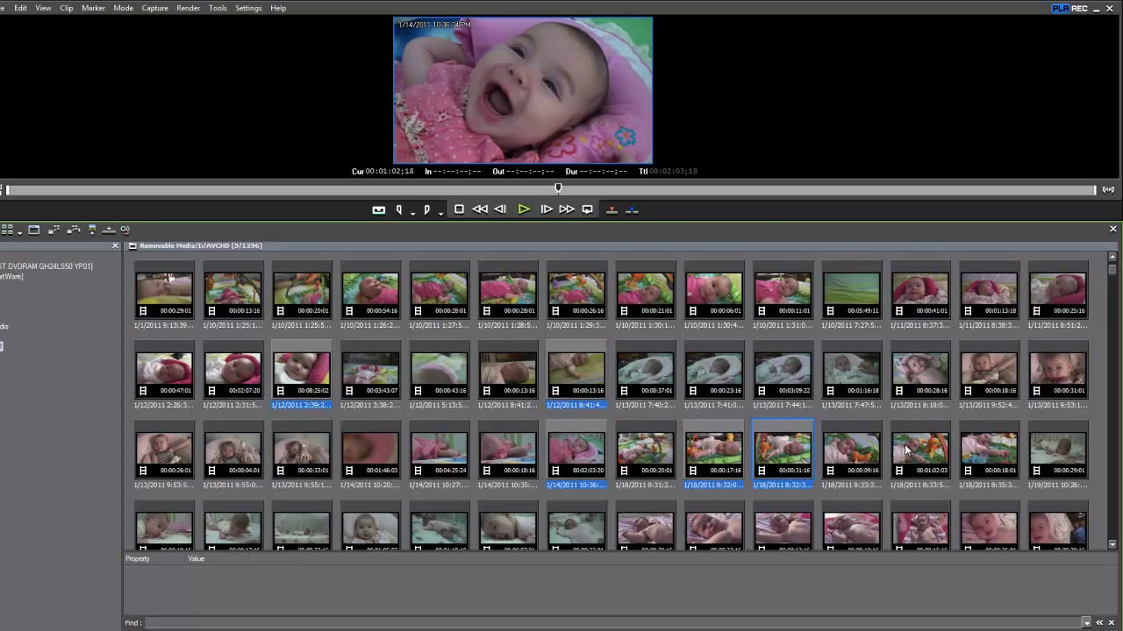
Select the continuous range of clips from the 1/1/2011 11:57 clip through the 1/7/2011 10:57 clip
click(855, 375)
scroll(850, 334, up, 1)
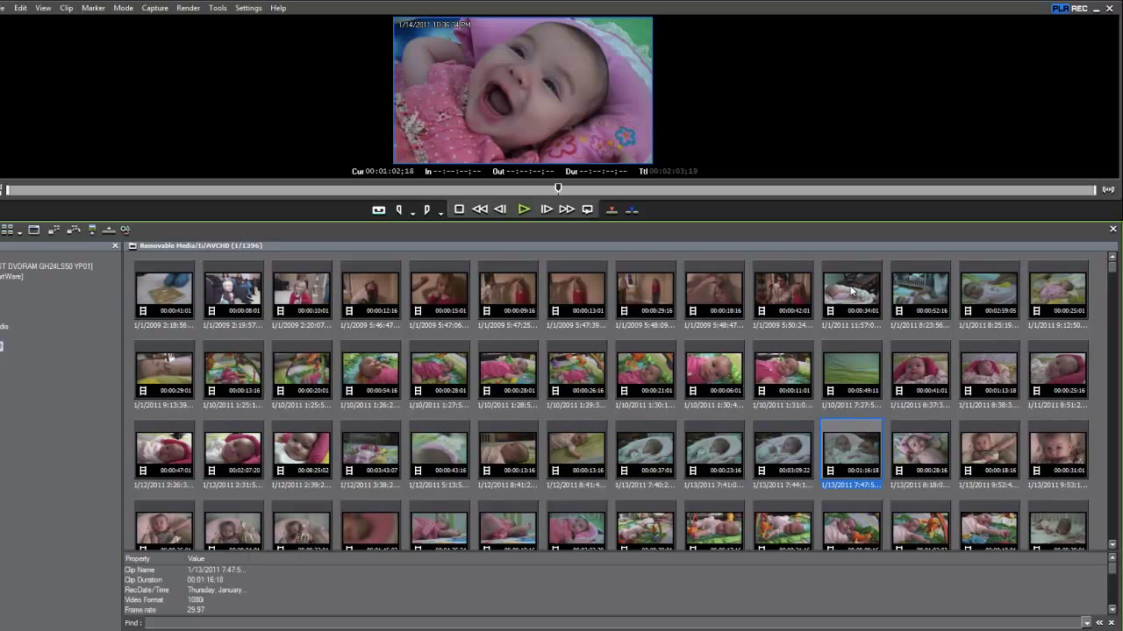
click(851, 293)
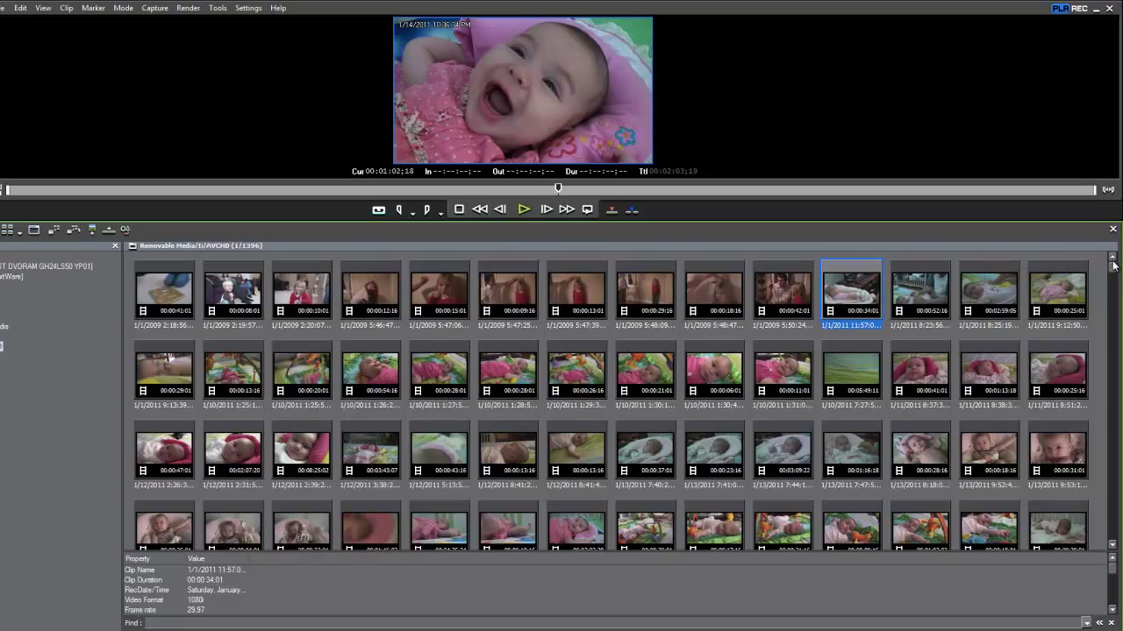
drag(1116, 270, 1119, 283)
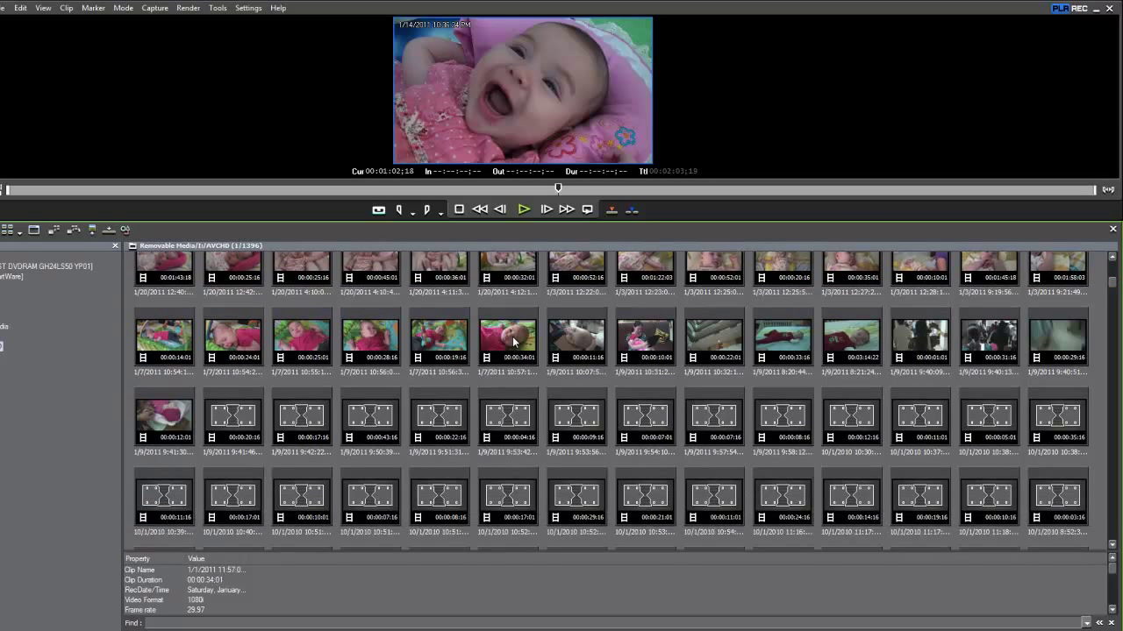
shift+click(515, 339)
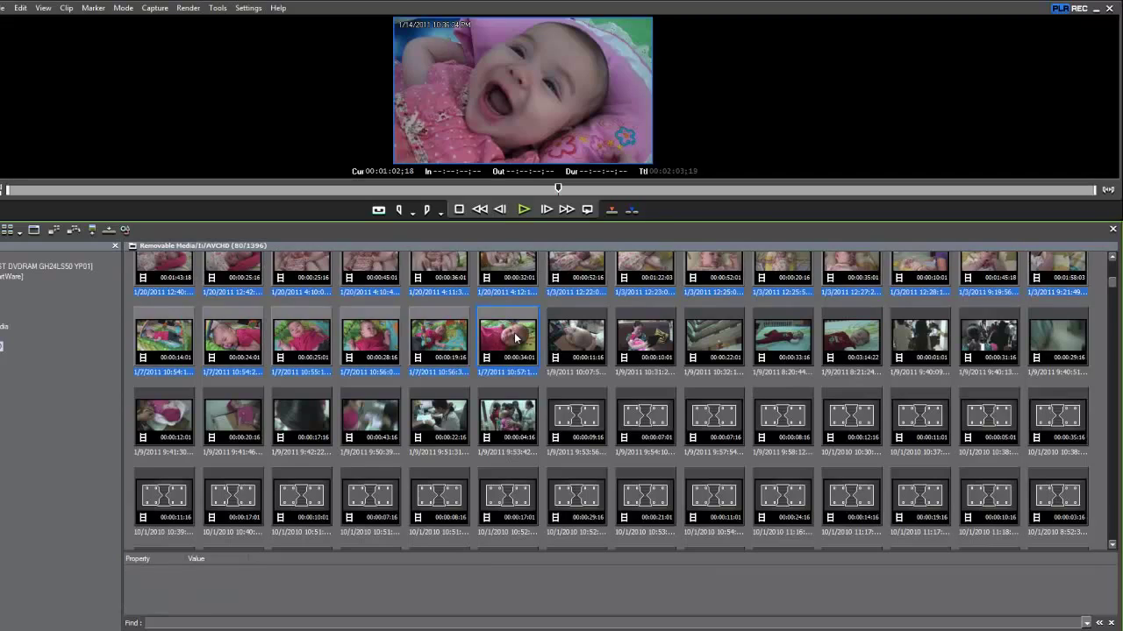
Select all the clips in the AVCHD folder of drive I: and look through the selection
mouse_move(1116, 289)
mouse_down()
mouse_move(1117, 269)
mouse_move(1118, 295)
mouse_up()
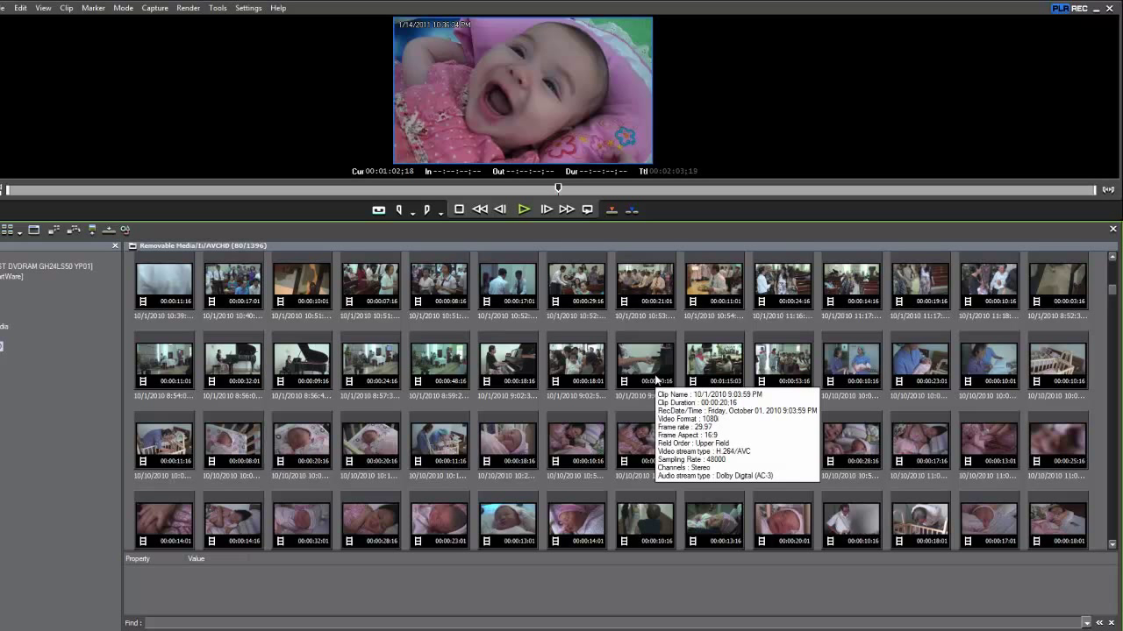
key(ctrl+a)
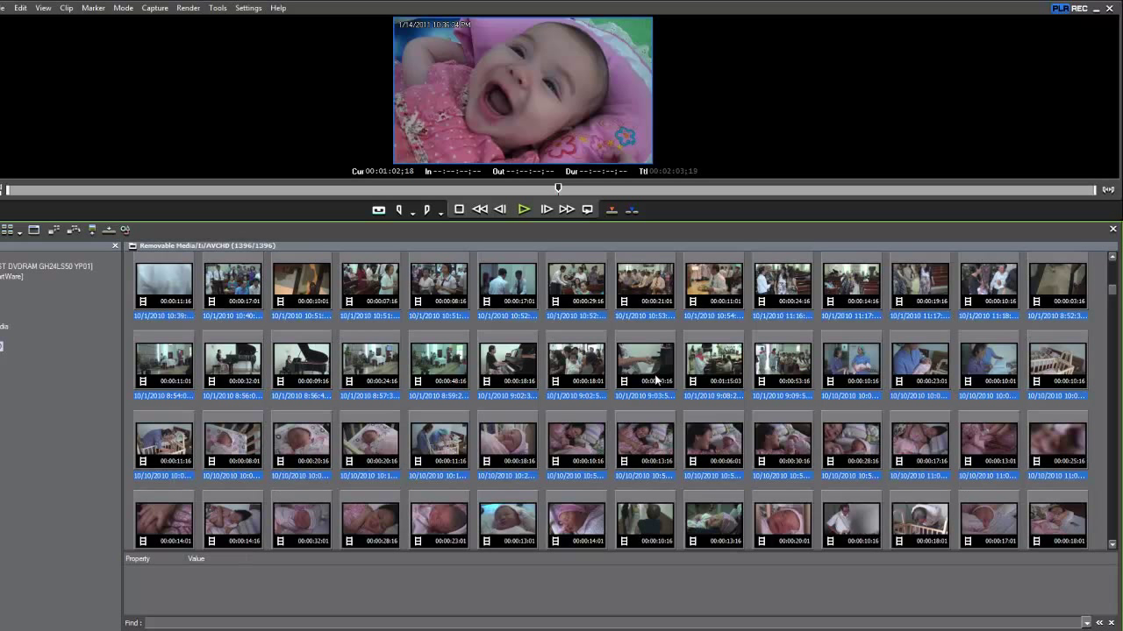
drag(1118, 296, 1118, 307)
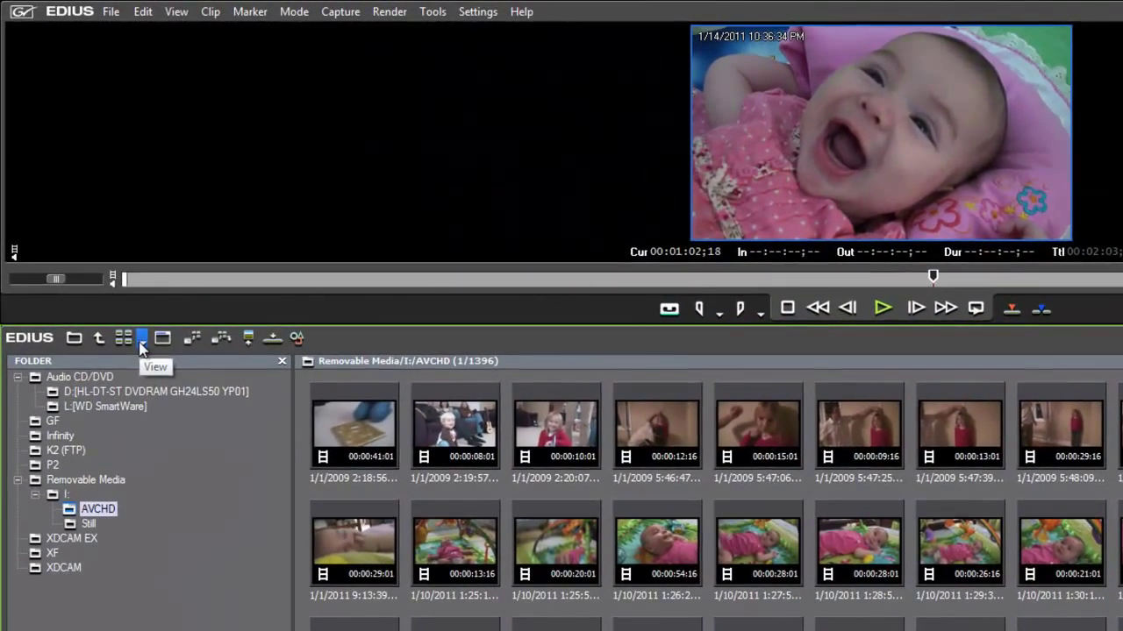
Show the AVCHD clips as small thumbnails, then switch their display to Detail Text (Large)
click(141, 345)
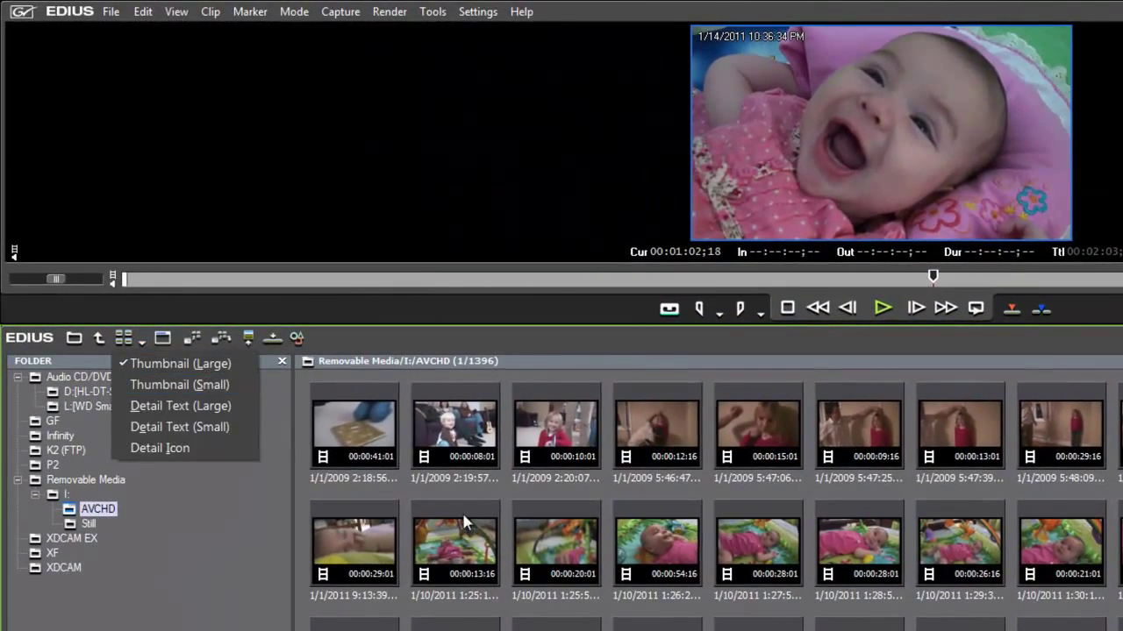
click(193, 388)
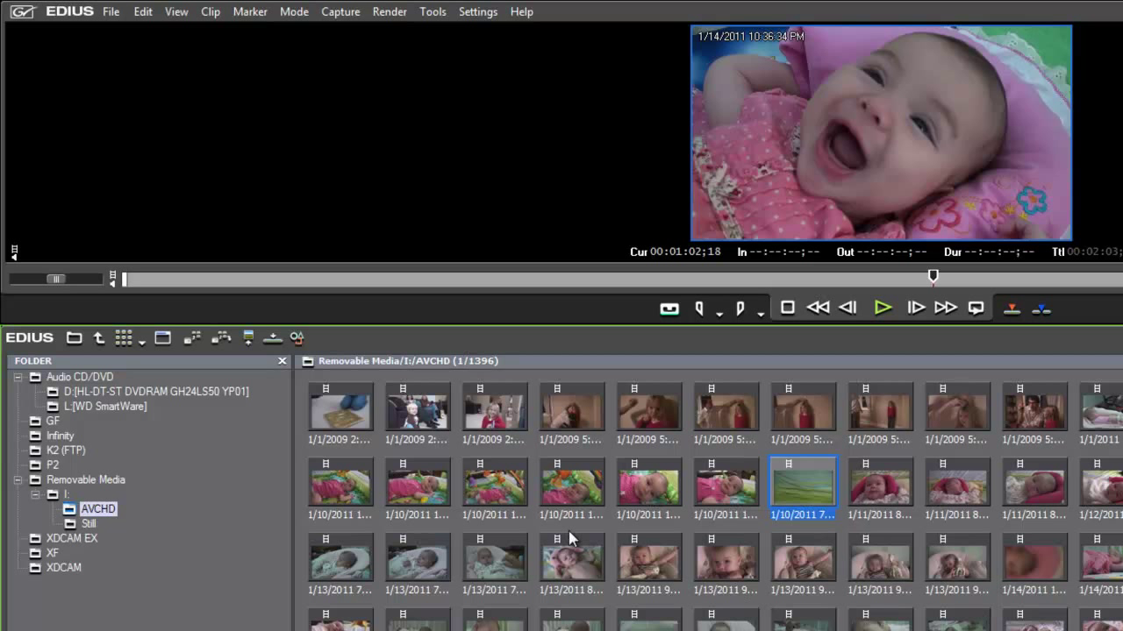
click(140, 338)
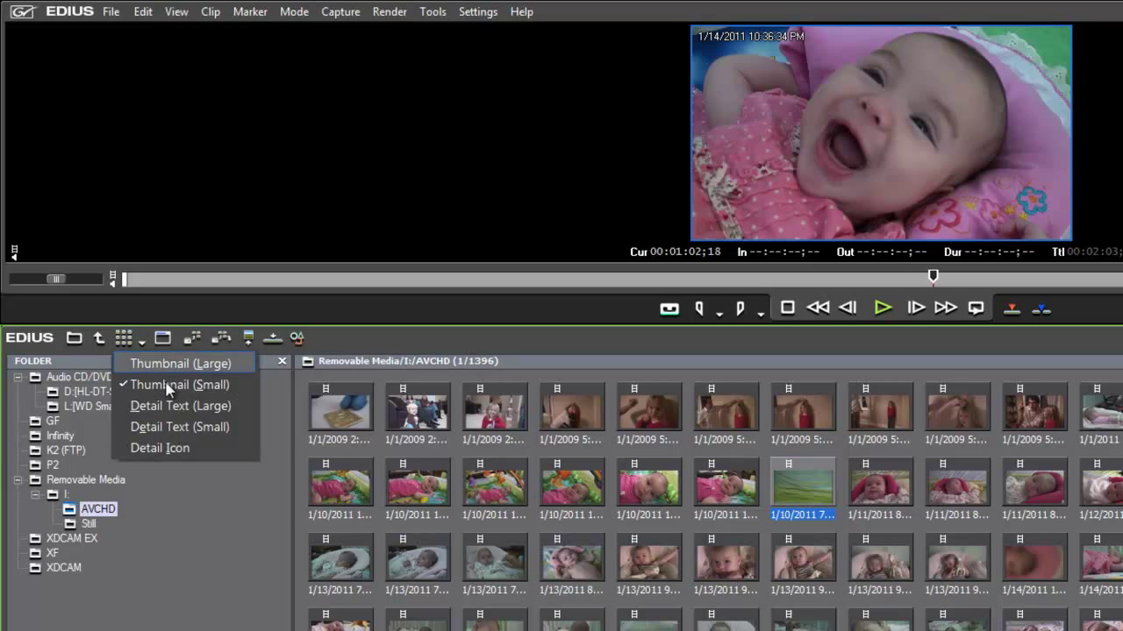
click(176, 407)
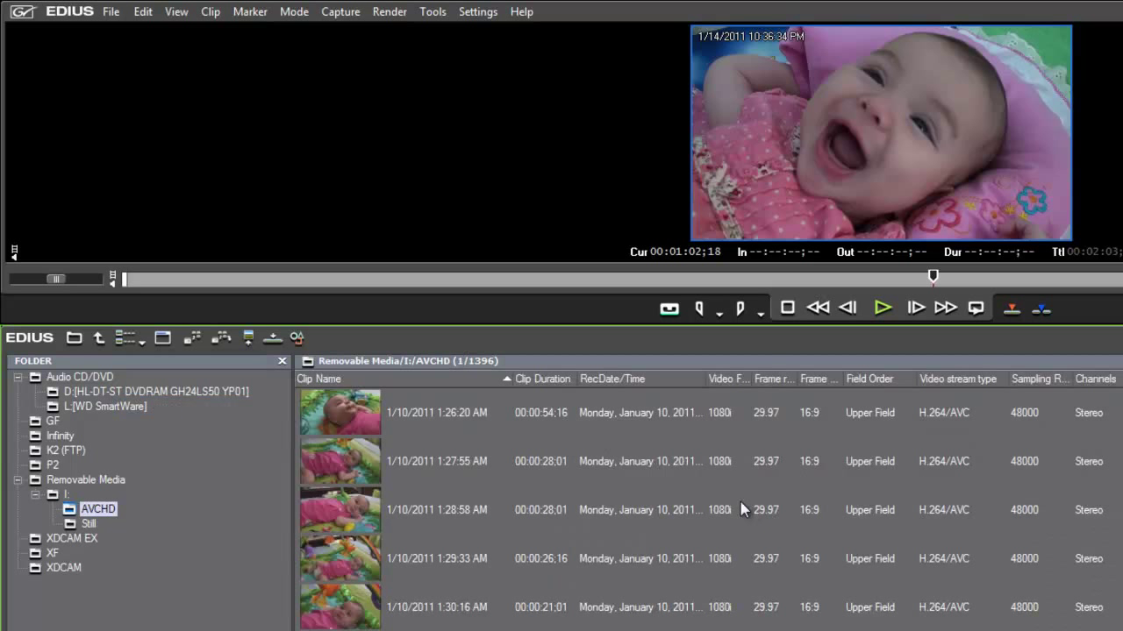
click(169, 346)
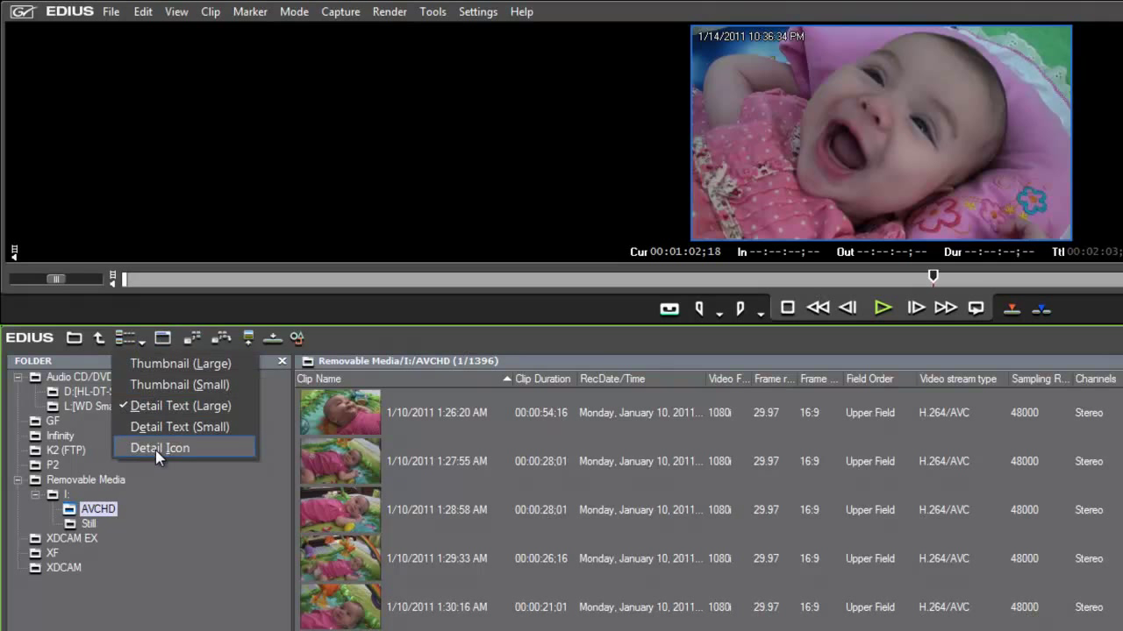
click(680, 591)
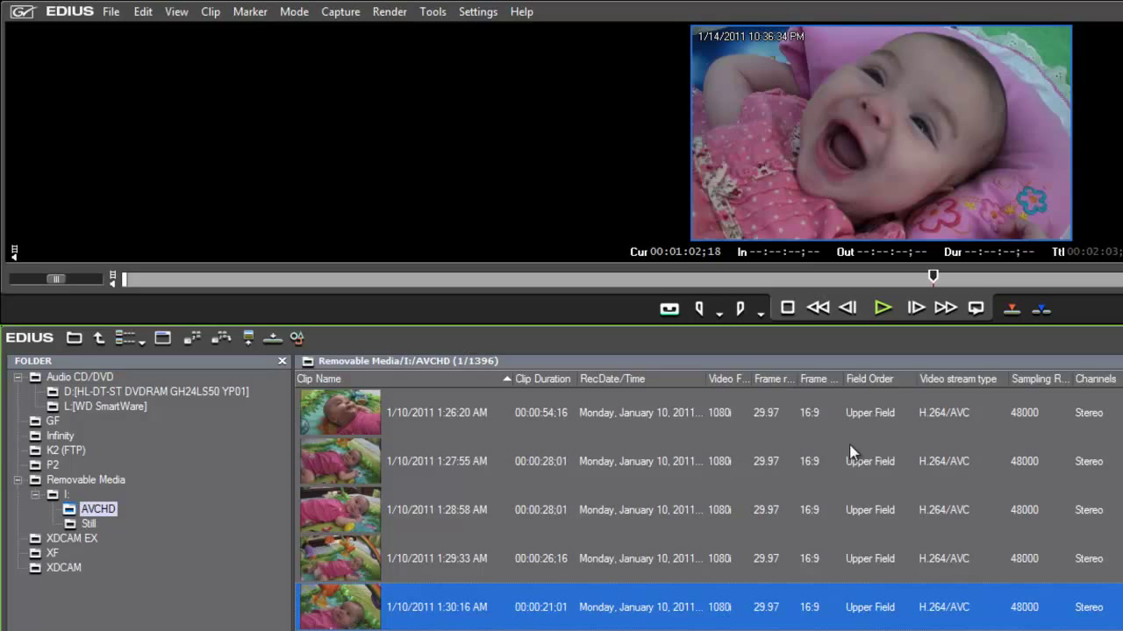
Widen the RecDate/Time column to fit its contents and sort the AVCHD clips by recording date
scroll(701, 509, up, 10)
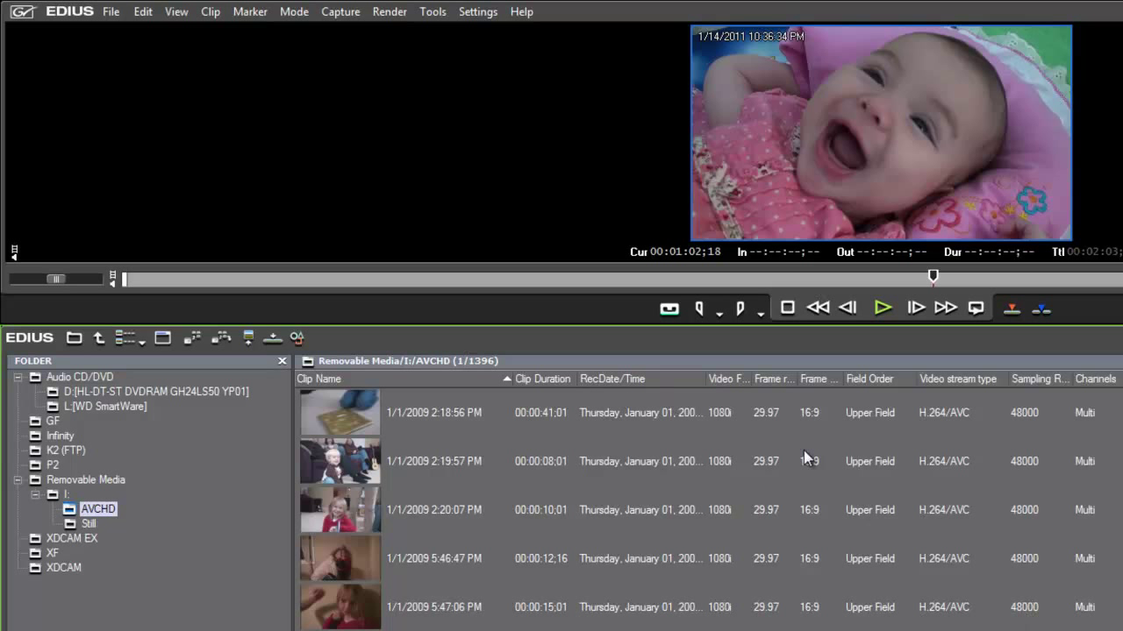
double_click(706, 379)
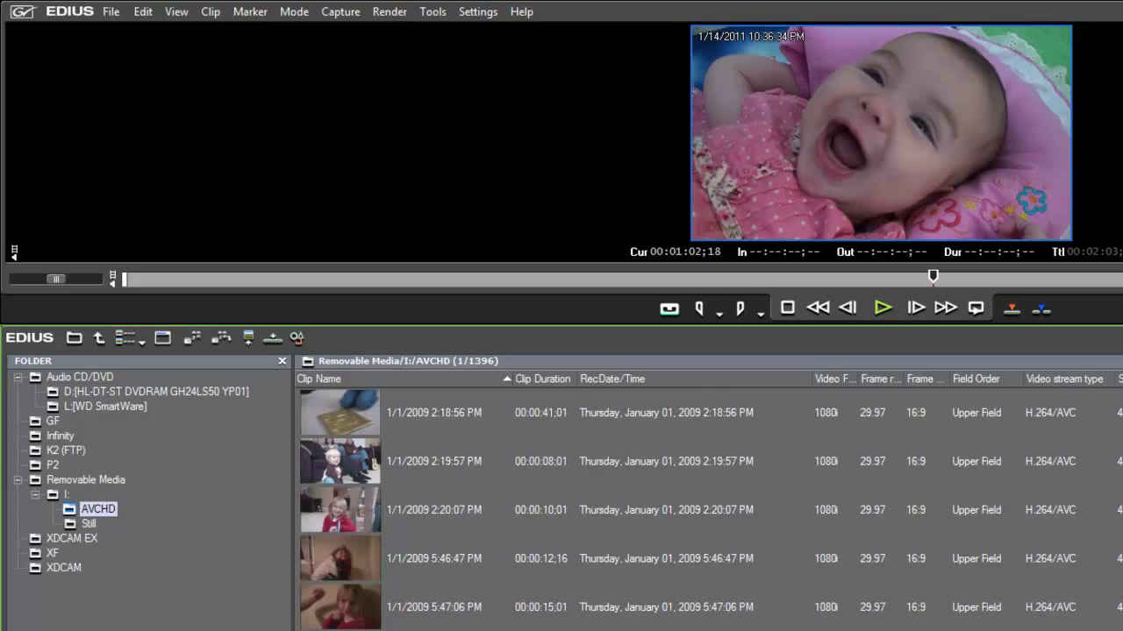
click(609, 376)
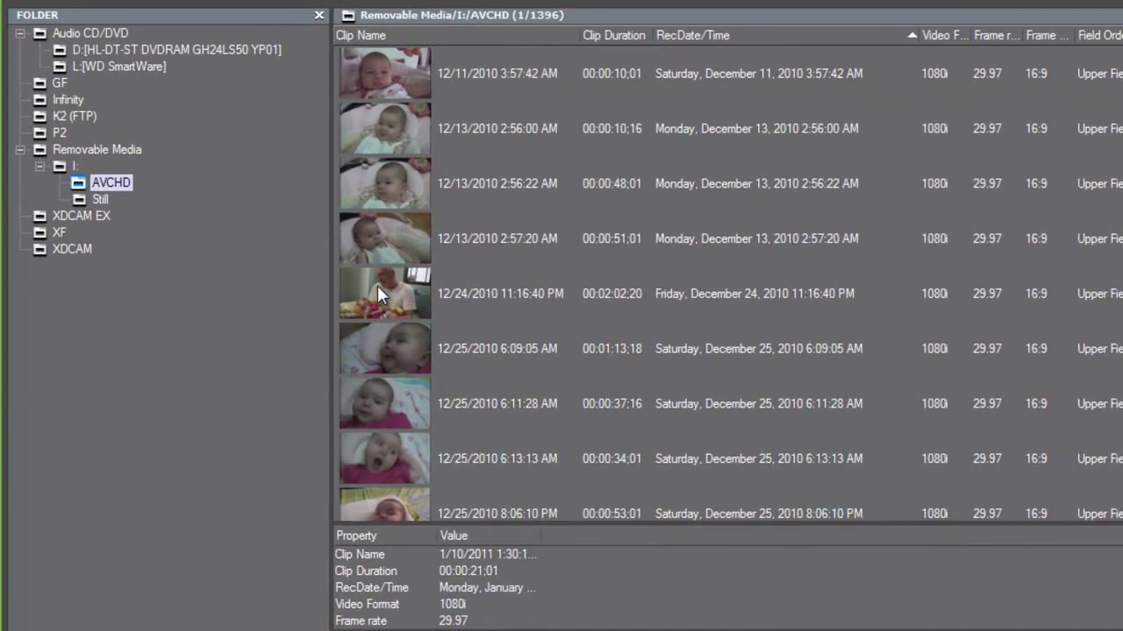
Add and transfer the clips from 12/24/2010 11:16:40 PM through 1/20/2011 4:12:10 AM to the bin, and show the background jobs
click(379, 294)
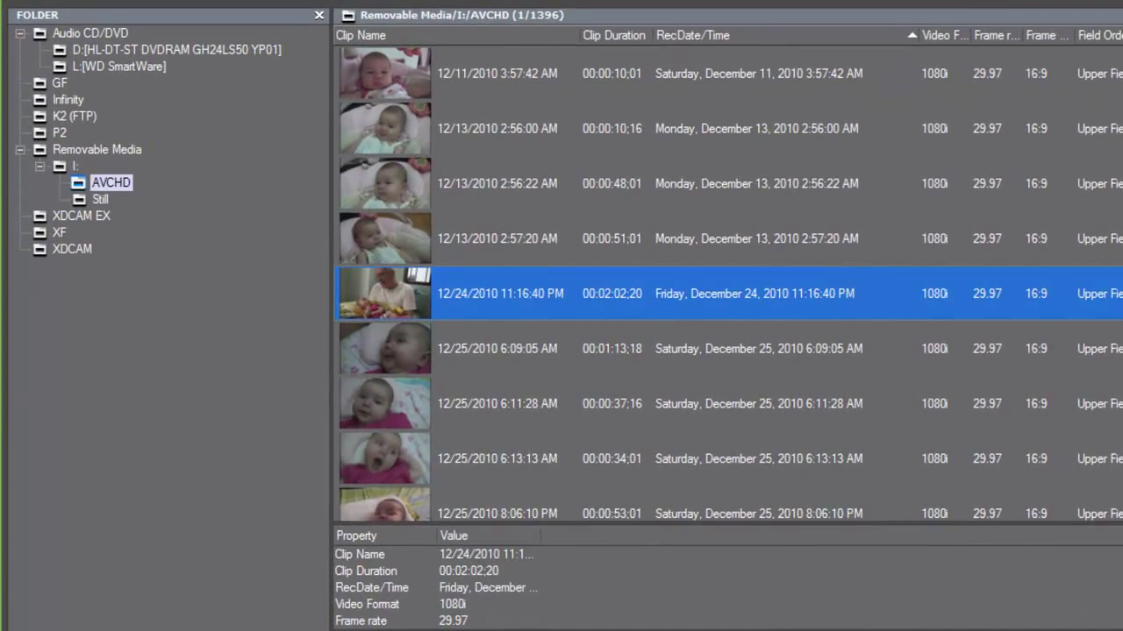
scroll(728, 281, down, 10)
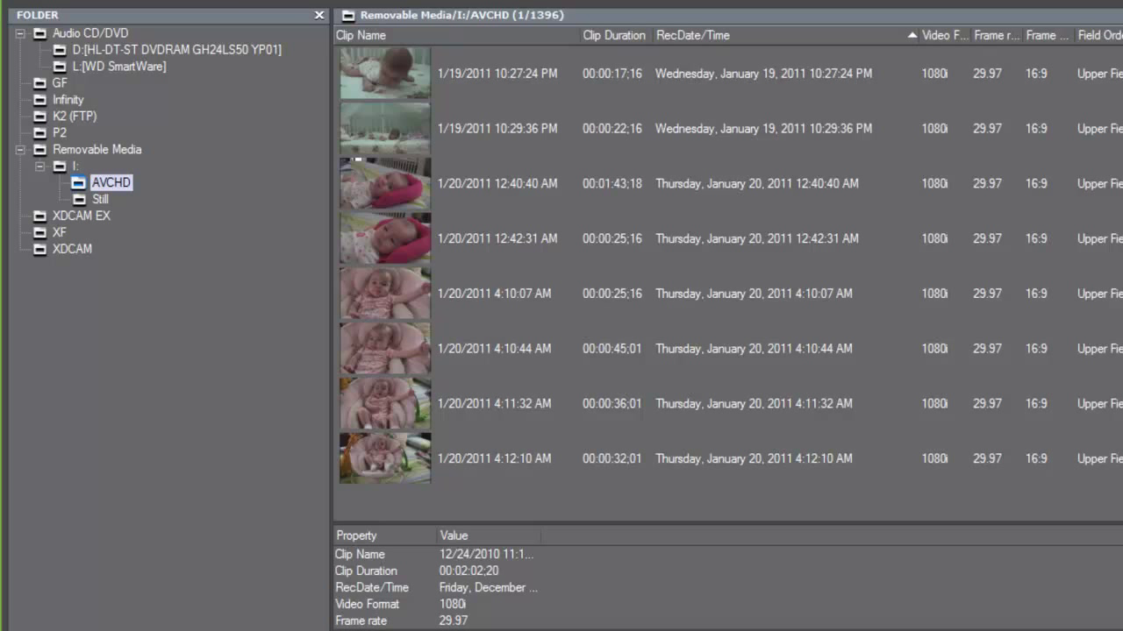
shift+click(387, 452)
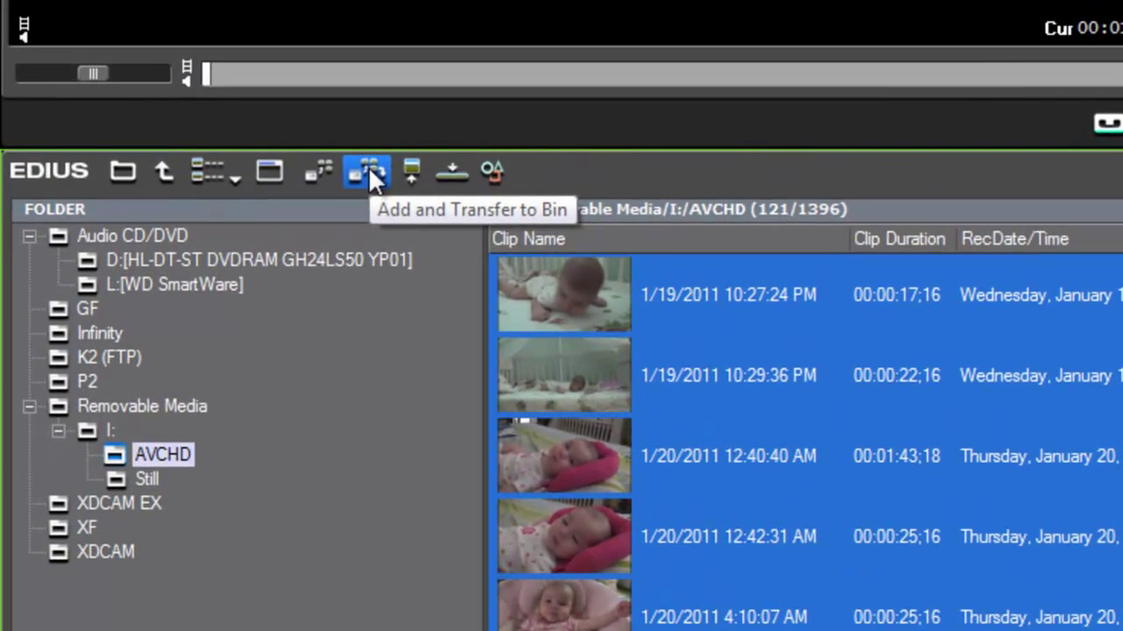
click(368, 171)
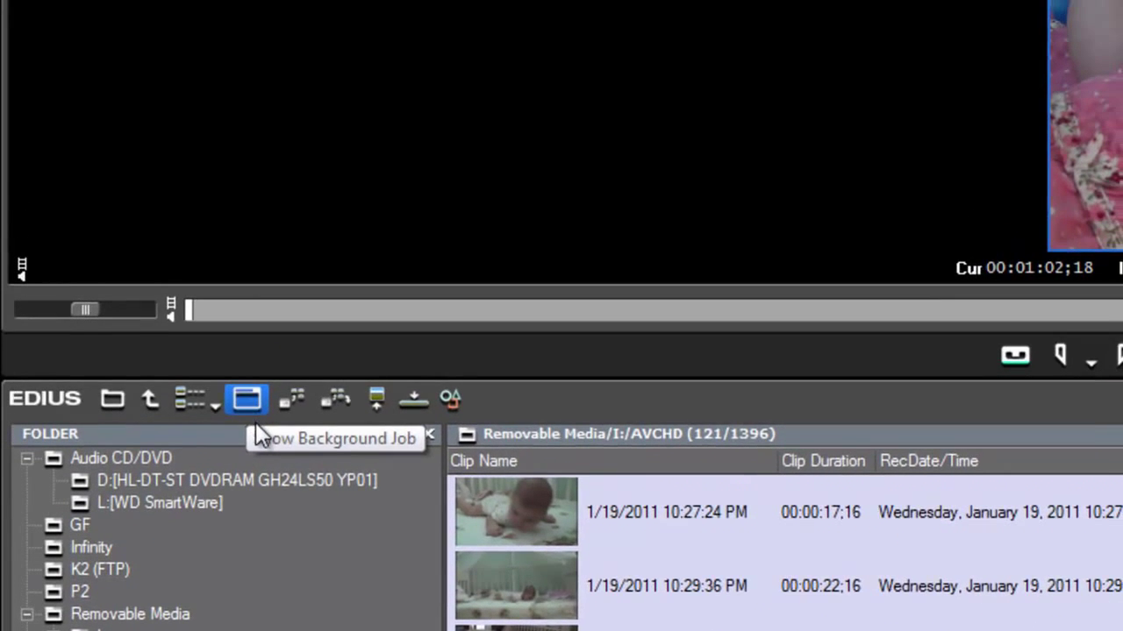
click(253, 413)
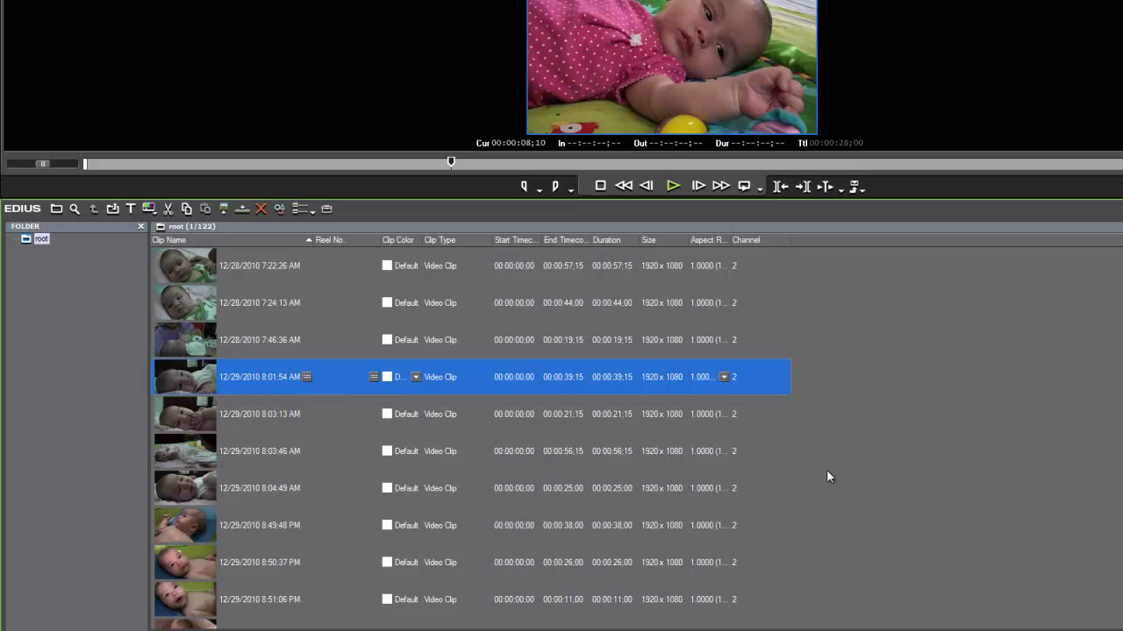
Look through the transferred clips in the bin and apply the last saved window layout, named Editing
scroll(470, 430, down, 10)
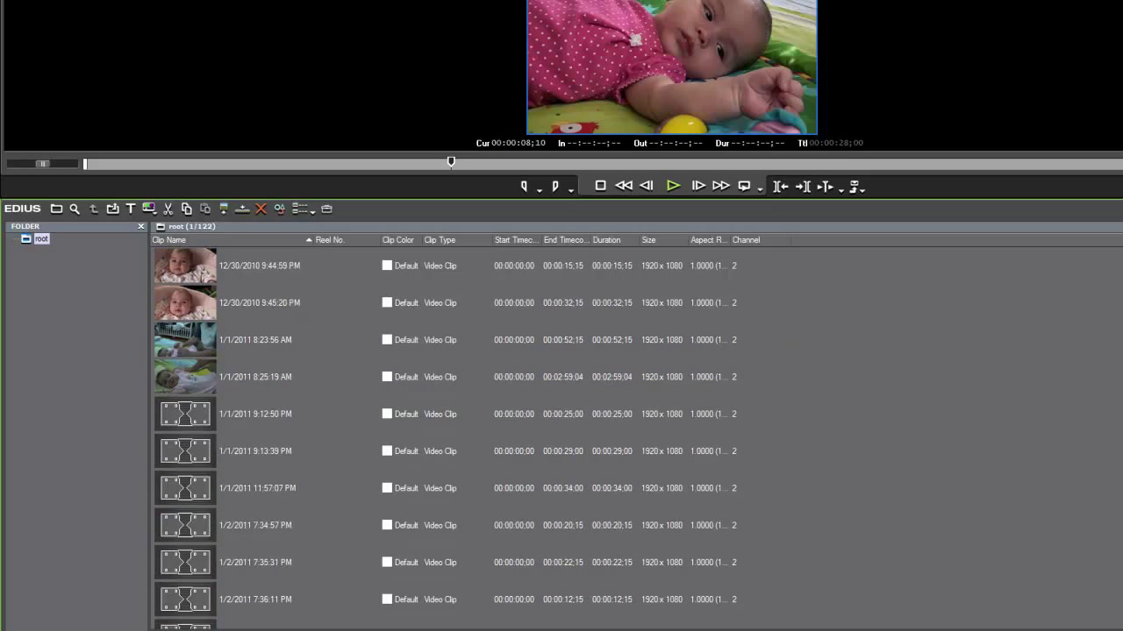
scroll(470, 429, down, 5)
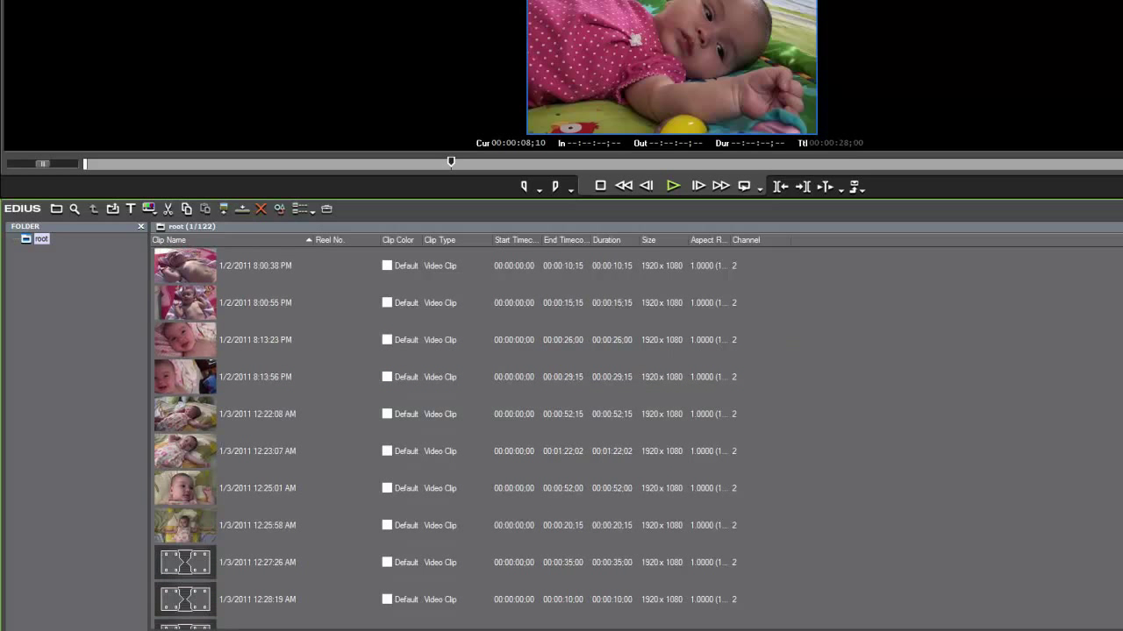
scroll(470, 430, down, 5)
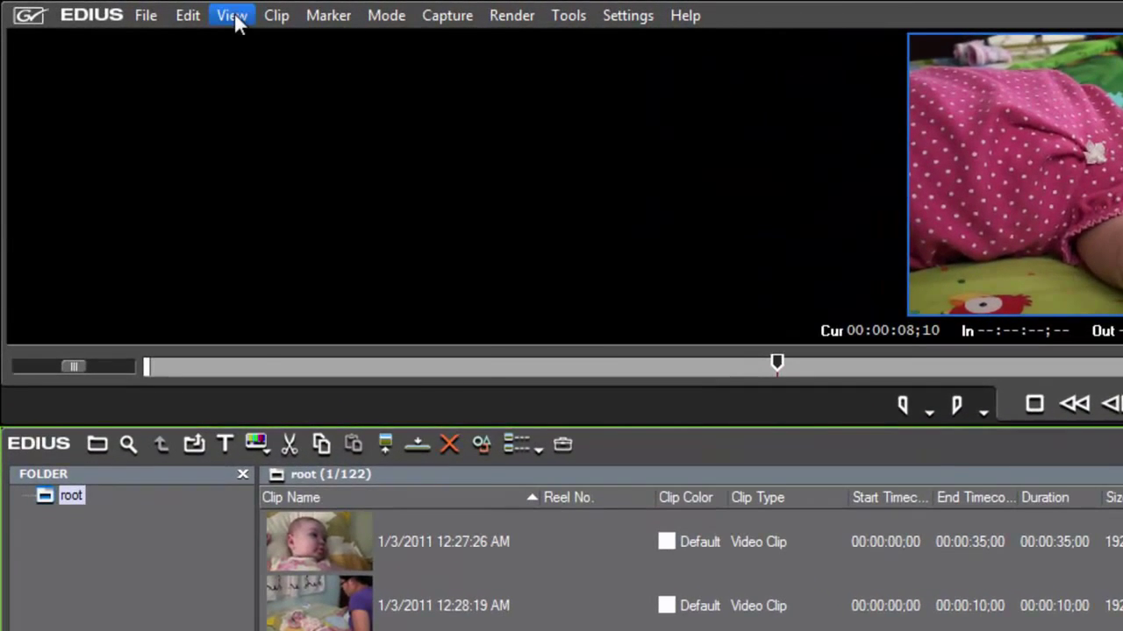
click(234, 14)
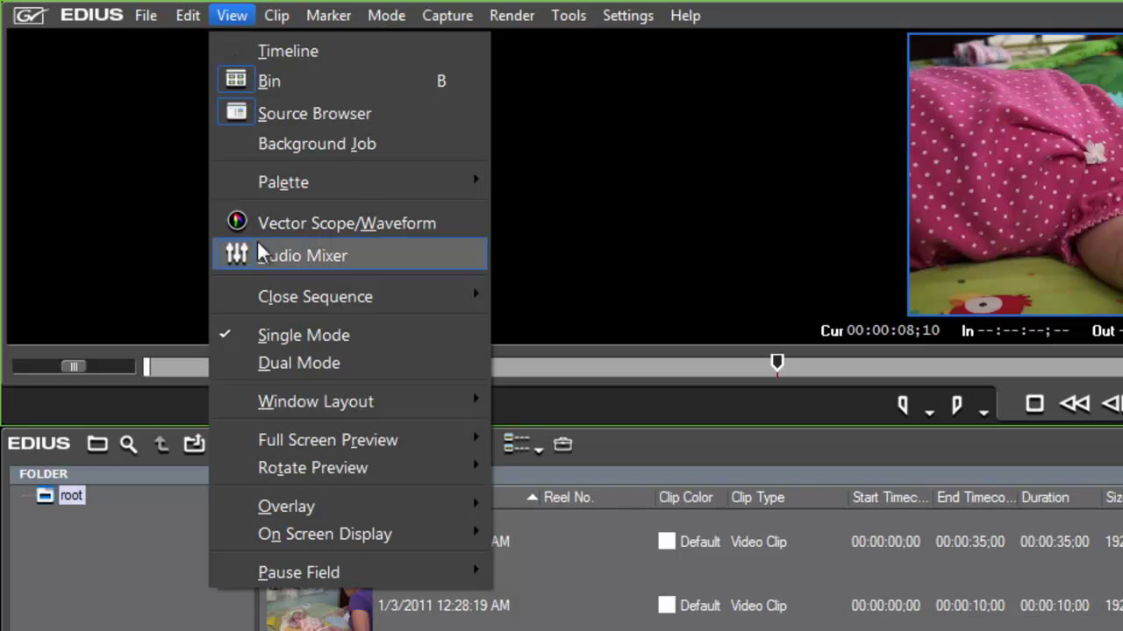
mouse_move(408, 406)
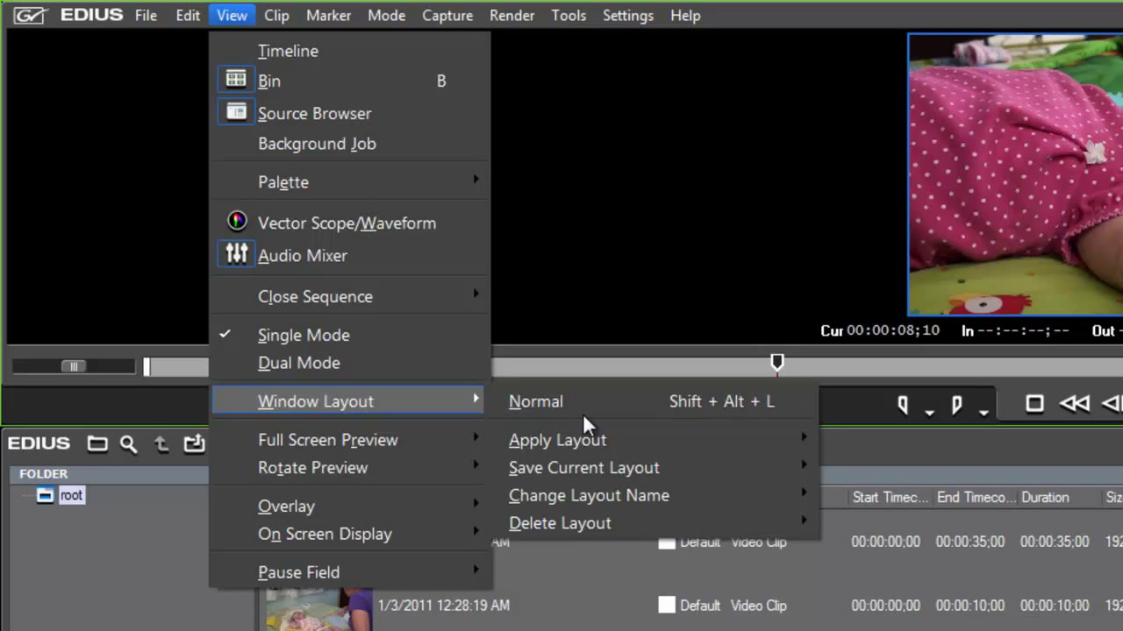
mouse_move(600, 449)
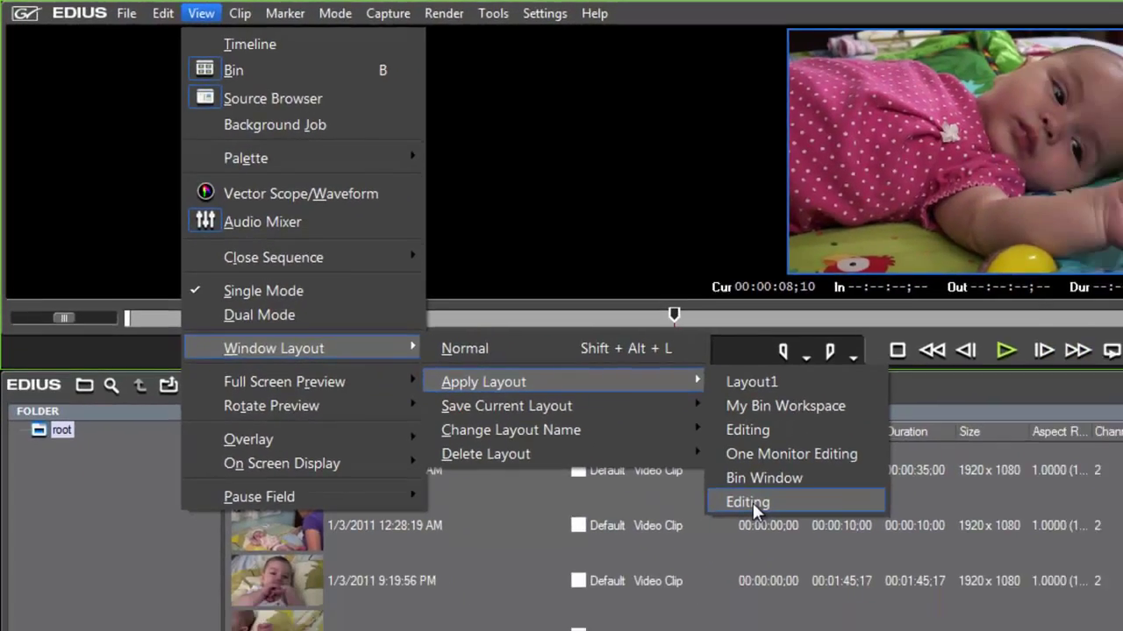
click(869, 580)
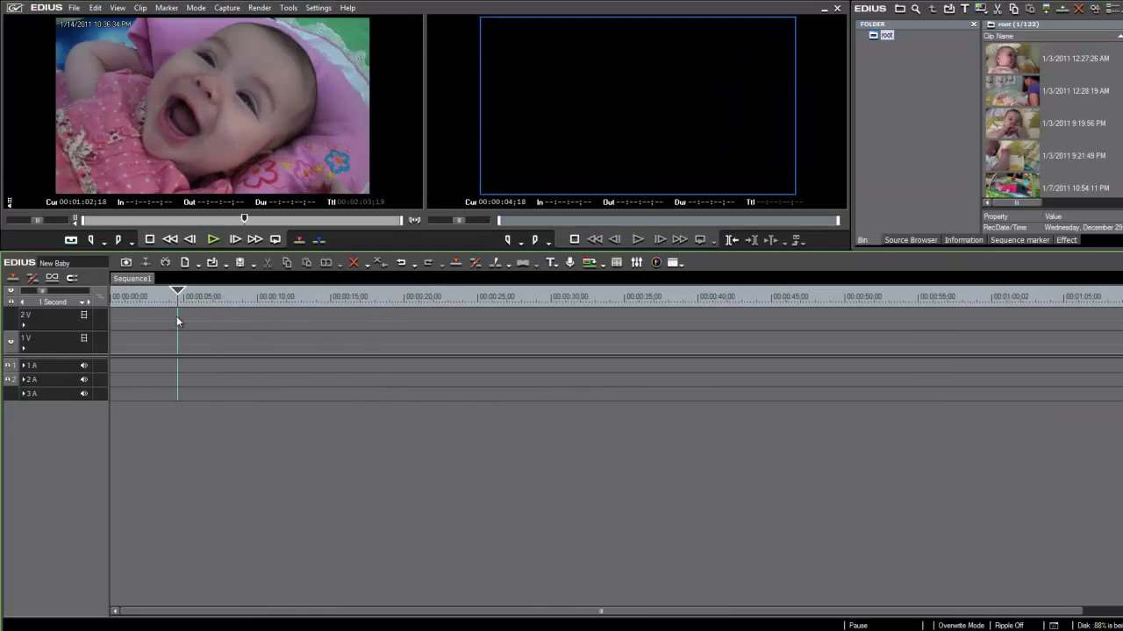
Place the bin clips from 1/3/2011 12:27:26 AM through 1/9/2011 9:42:22 PM on track 1 V, starting at about 00:00:10;14
drag(176, 316, 243, 327)
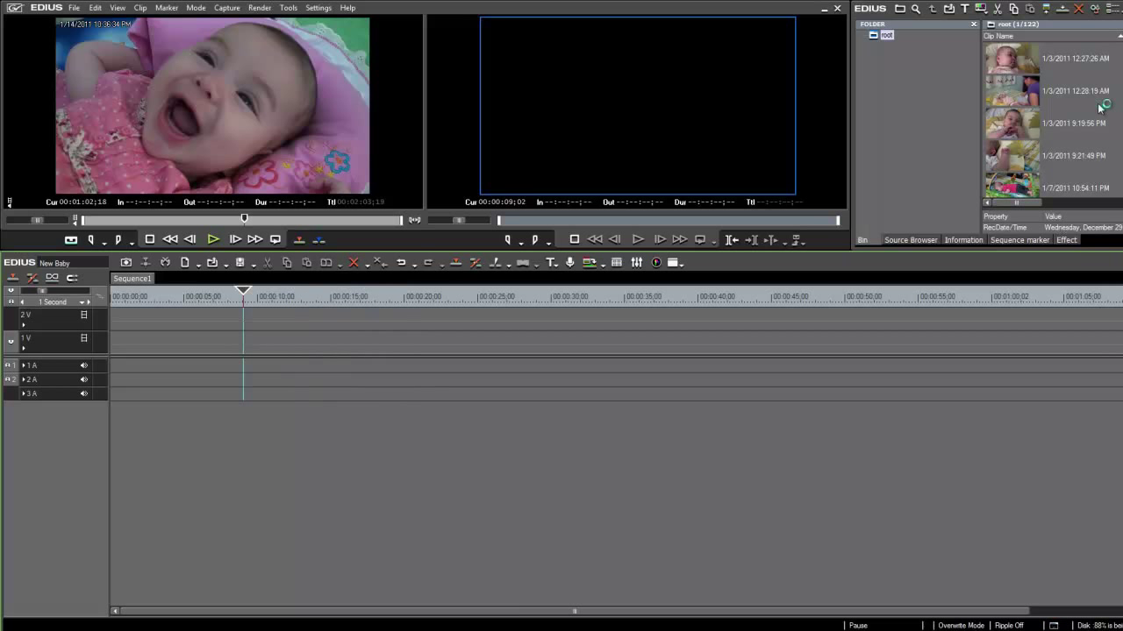
click(1011, 63)
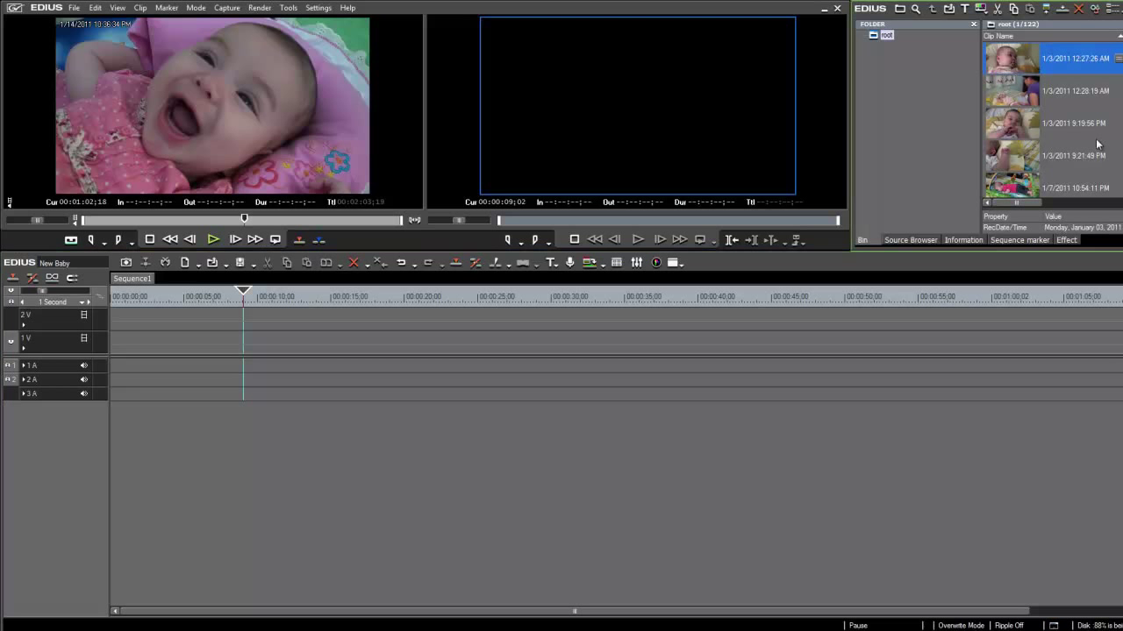
scroll(1048, 118, down, 10)
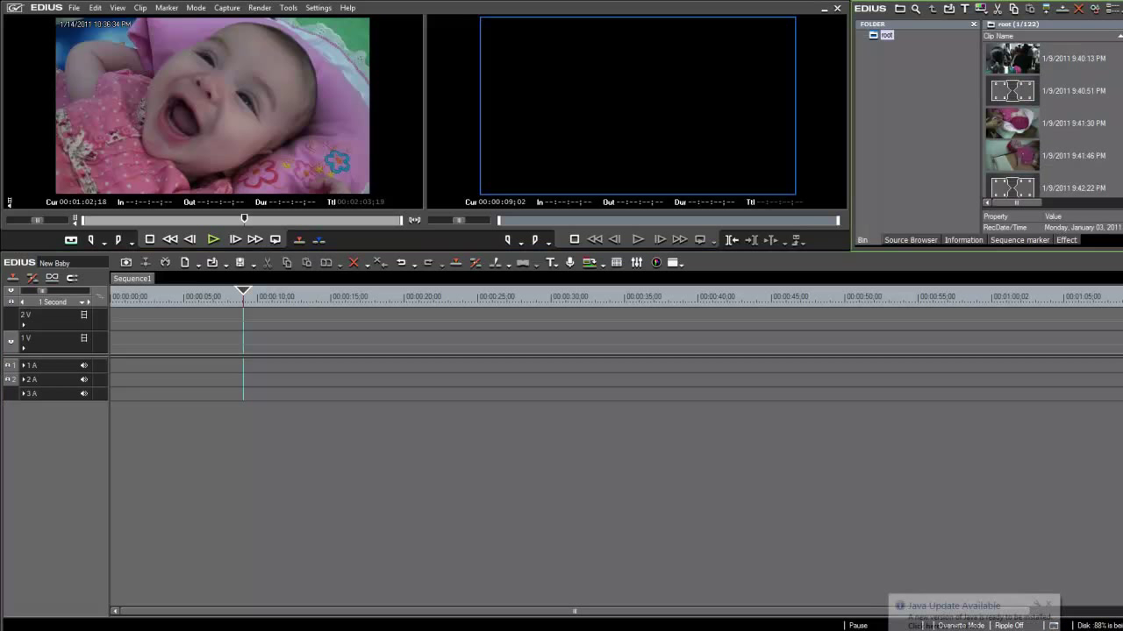
shift+click(1019, 185)
drag(1019, 185, 265, 342)
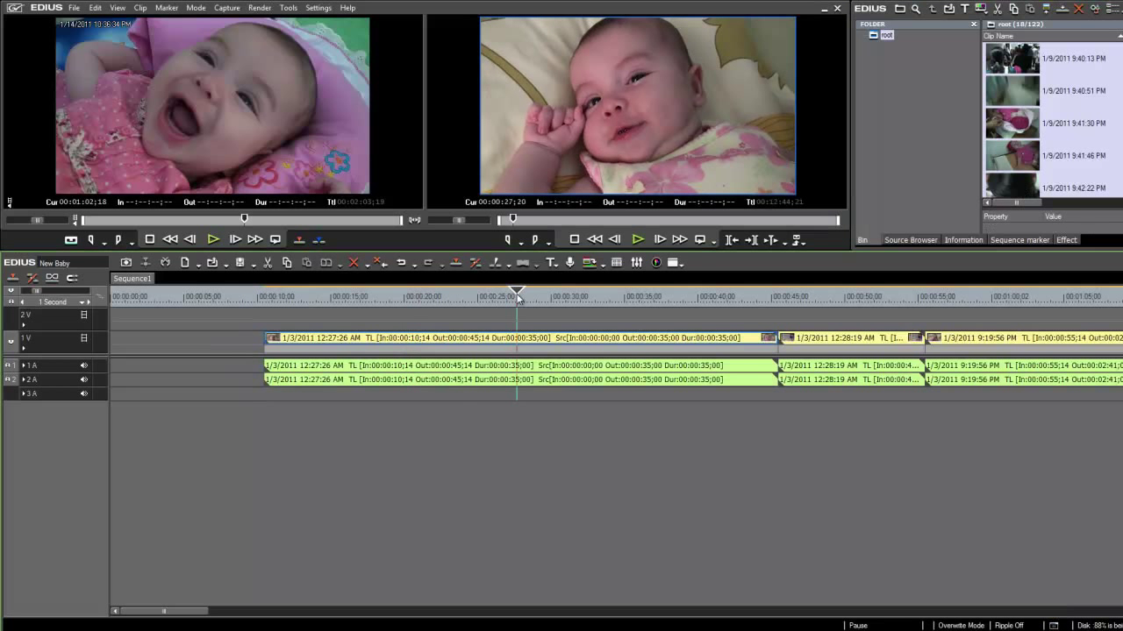
Scrub the first timeline clip and trim its start to about 00:00:14;22
click(342, 302)
drag(341, 310, 416, 308)
drag(265, 342, 325, 342)
Scrub through the trimmed first clip and play the sequence from about 00:00:24;13
click(573, 296)
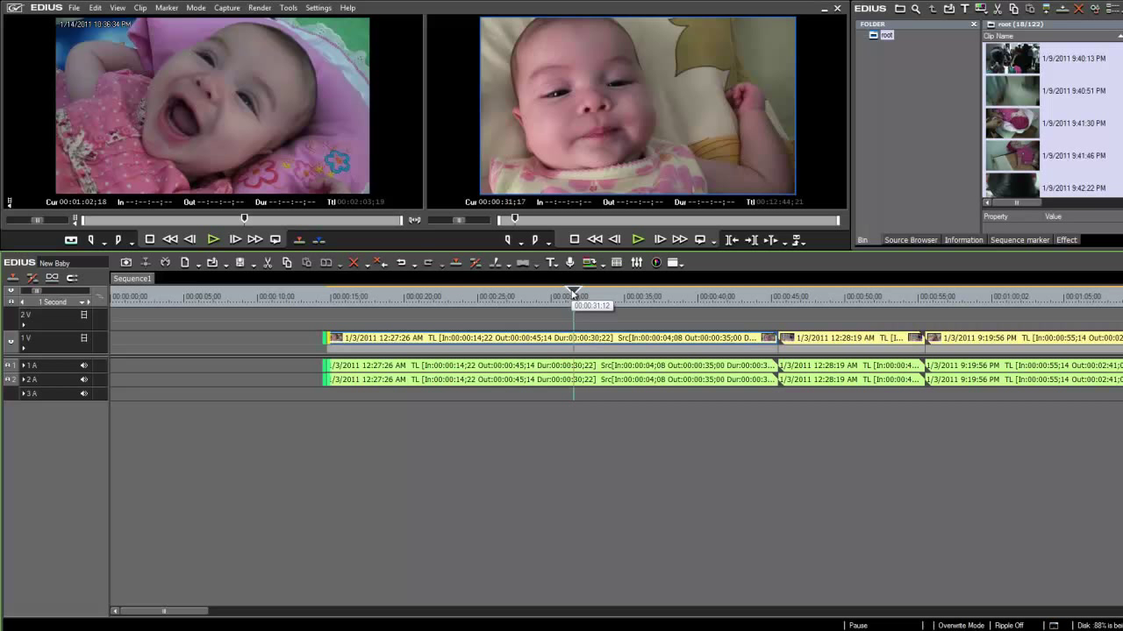
drag(573, 295, 469, 314)
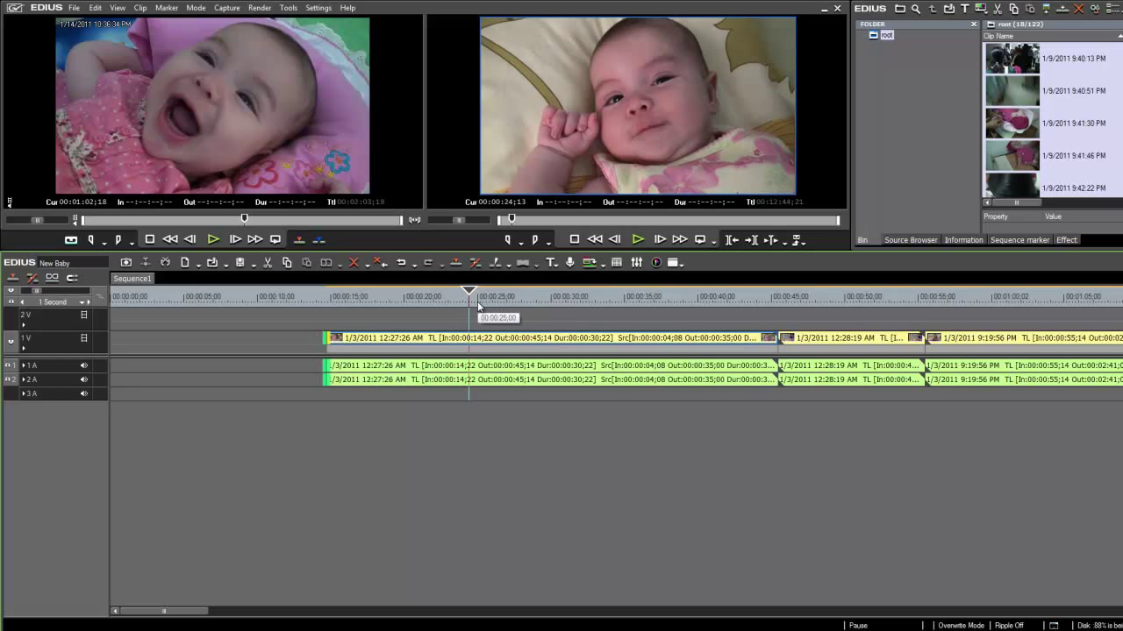
key(space)
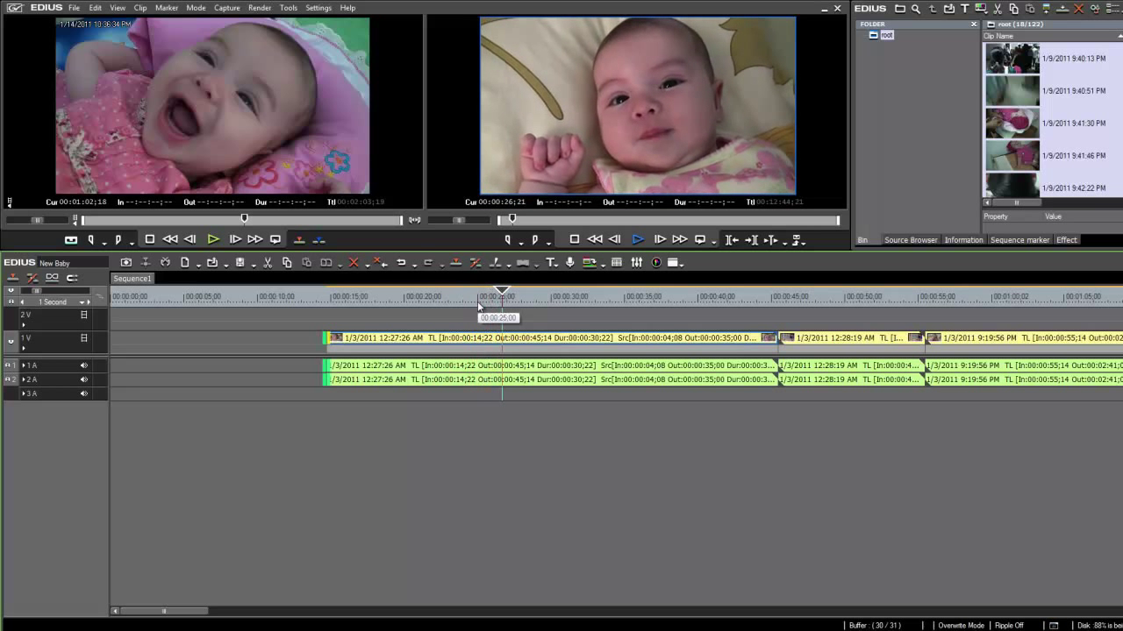
Scrub through the trimmed first timeline clip and play the sequence from about 00:00:26;27, pausing at about 00:00:33;02
click(628, 296)
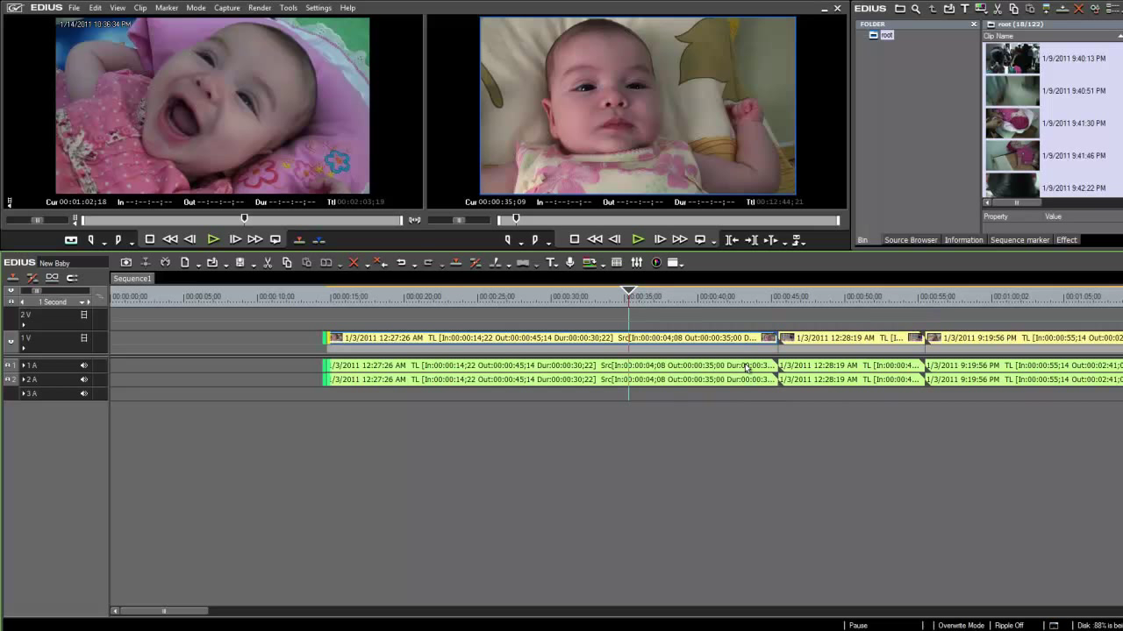
mouse_move(629, 301)
mouse_down()
mouse_move(611, 298)
mouse_move(637, 299)
mouse_up()
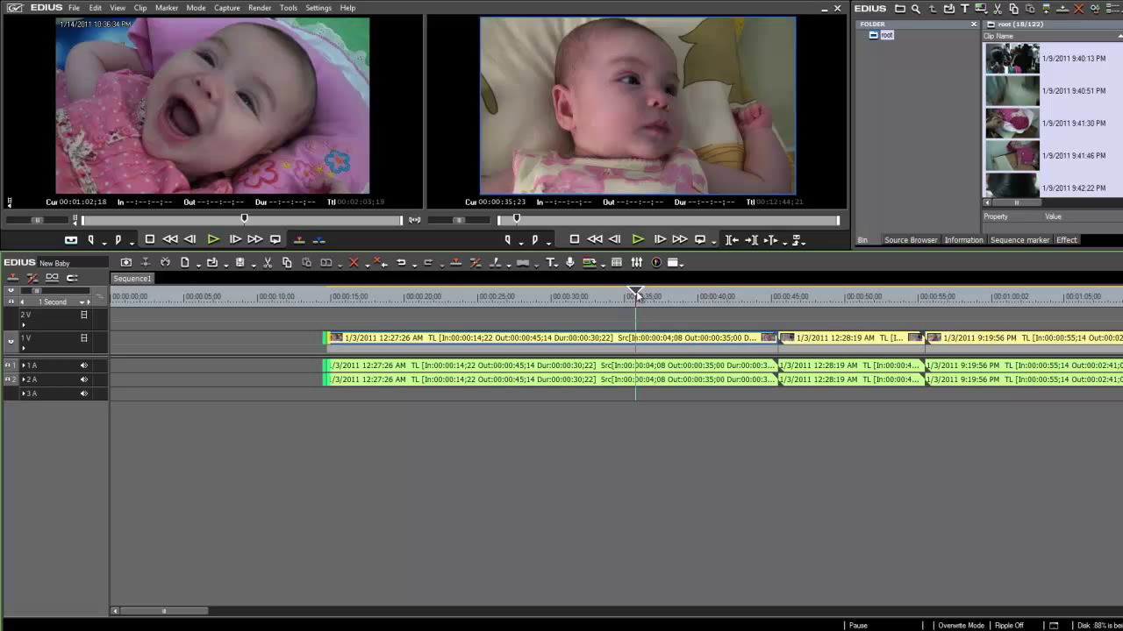
drag(634, 296, 505, 336)
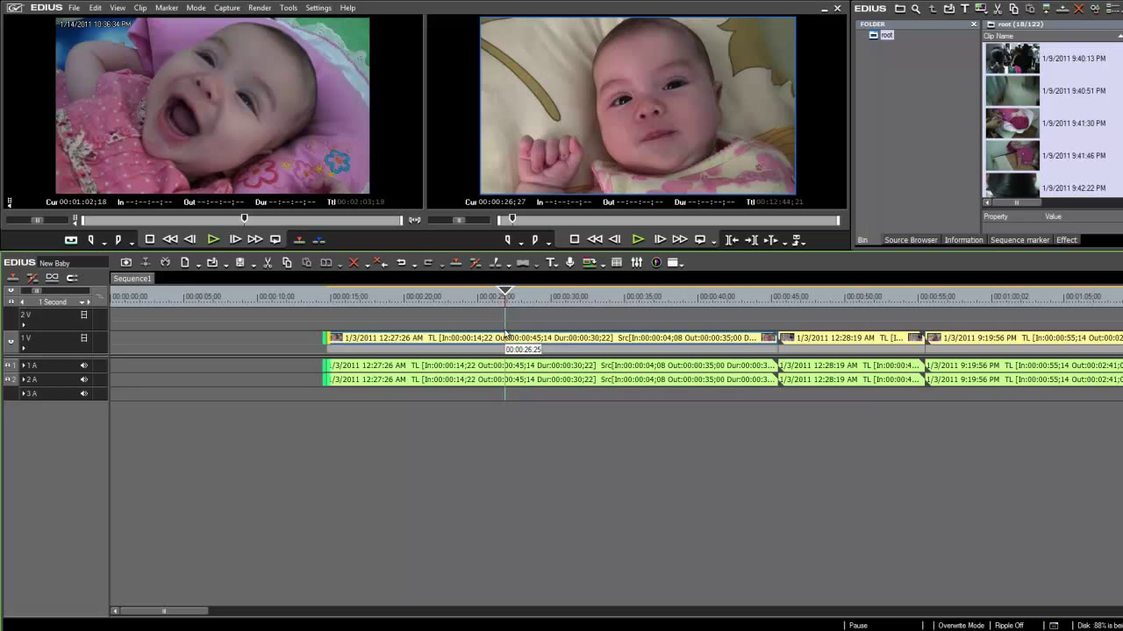
key(space)
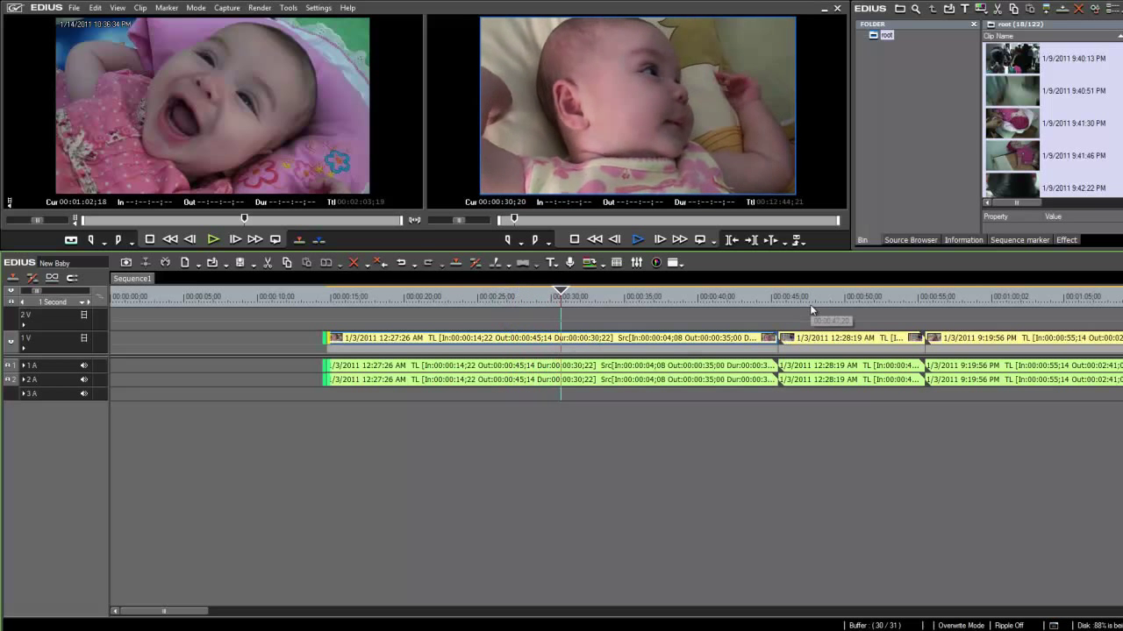
key(space)
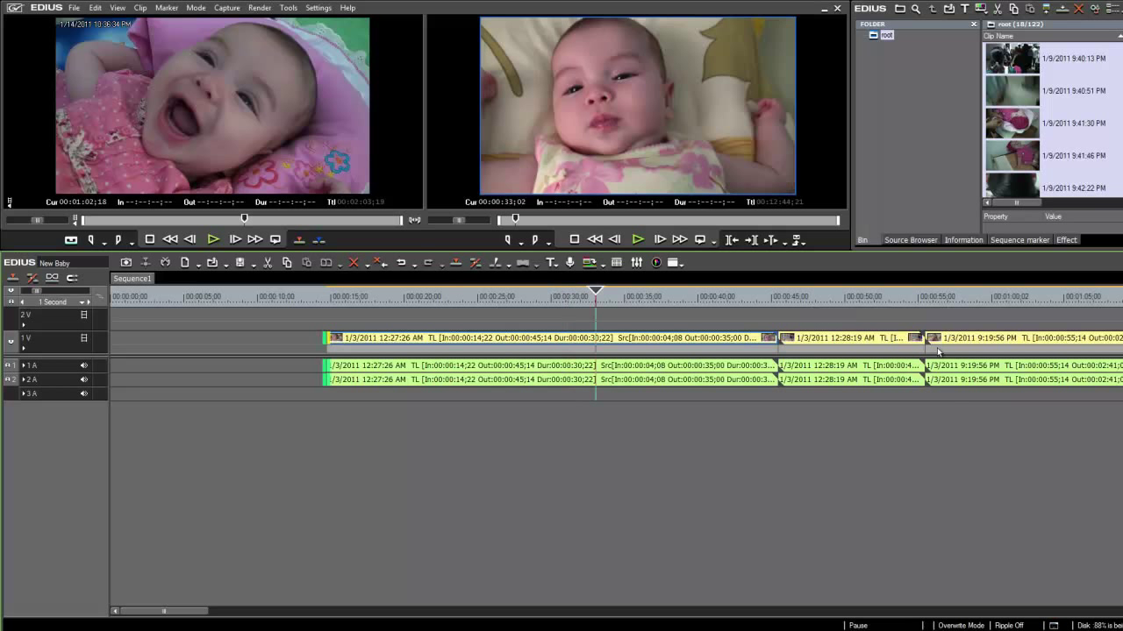
Show the Source Browser and enlarge its window, widening it and extending it downward alongside the taller preview monitors
click(913, 240)
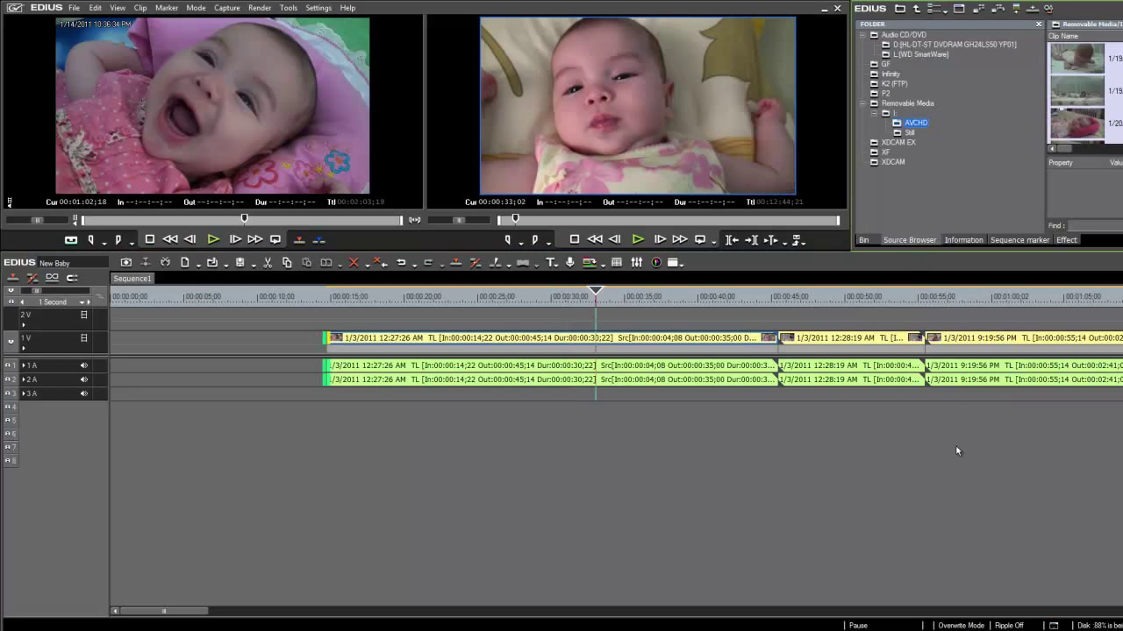
drag(850, 131, 577, 203)
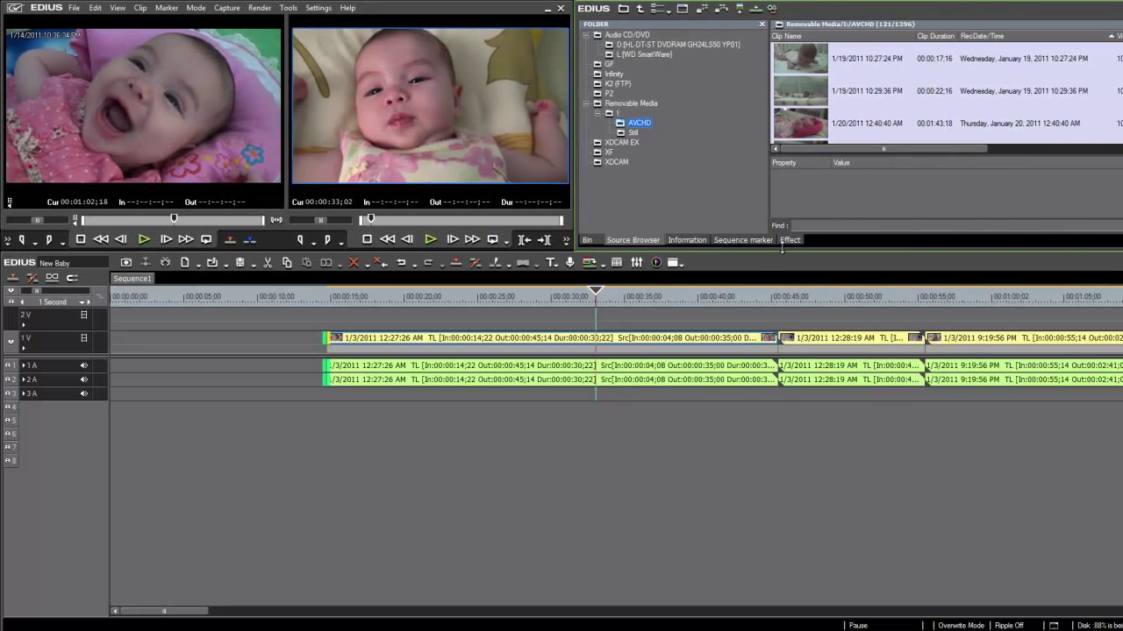
drag(782, 252, 824, 393)
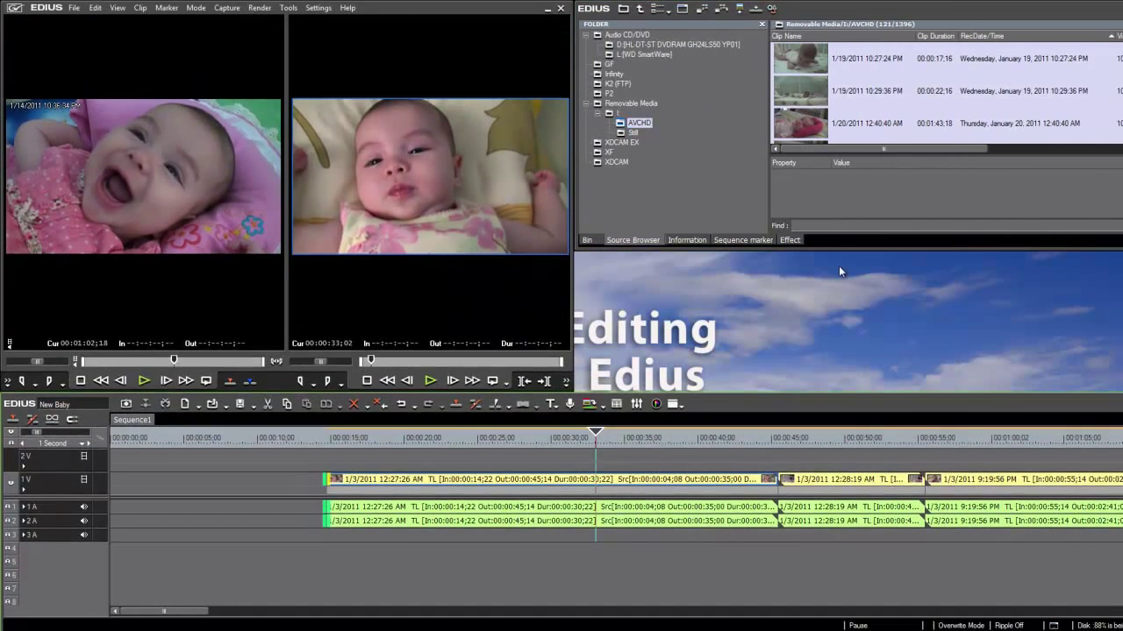
drag(840, 248, 842, 384)
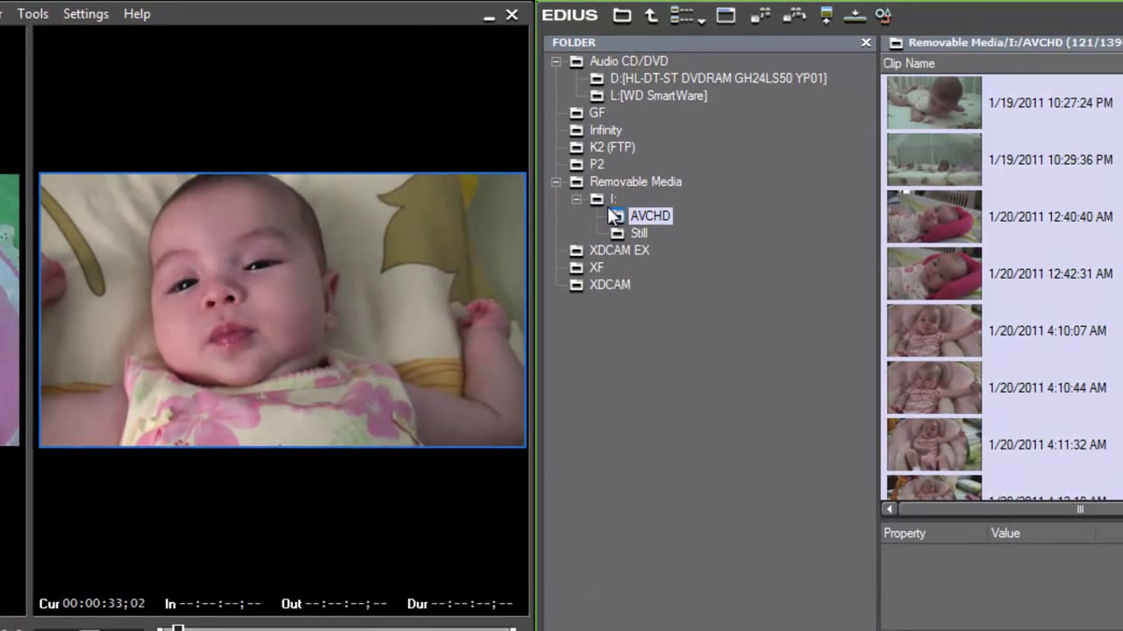
View the AVCHD and Still folders on removable drive I: and safely eject the HDR-SR12 camera
click(646, 214)
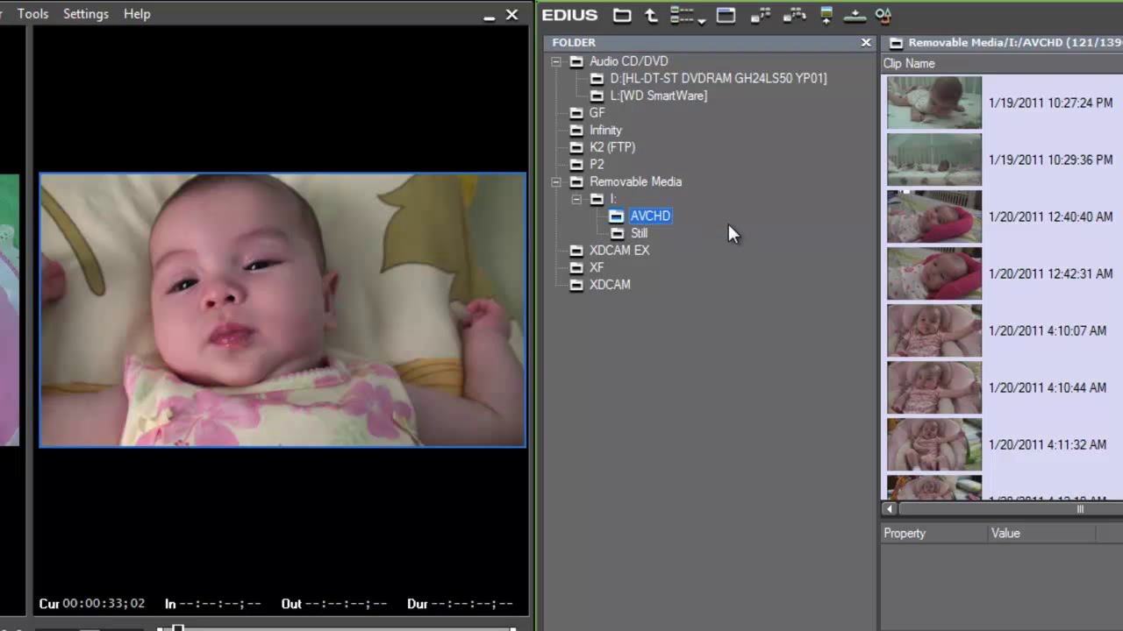
click(639, 232)
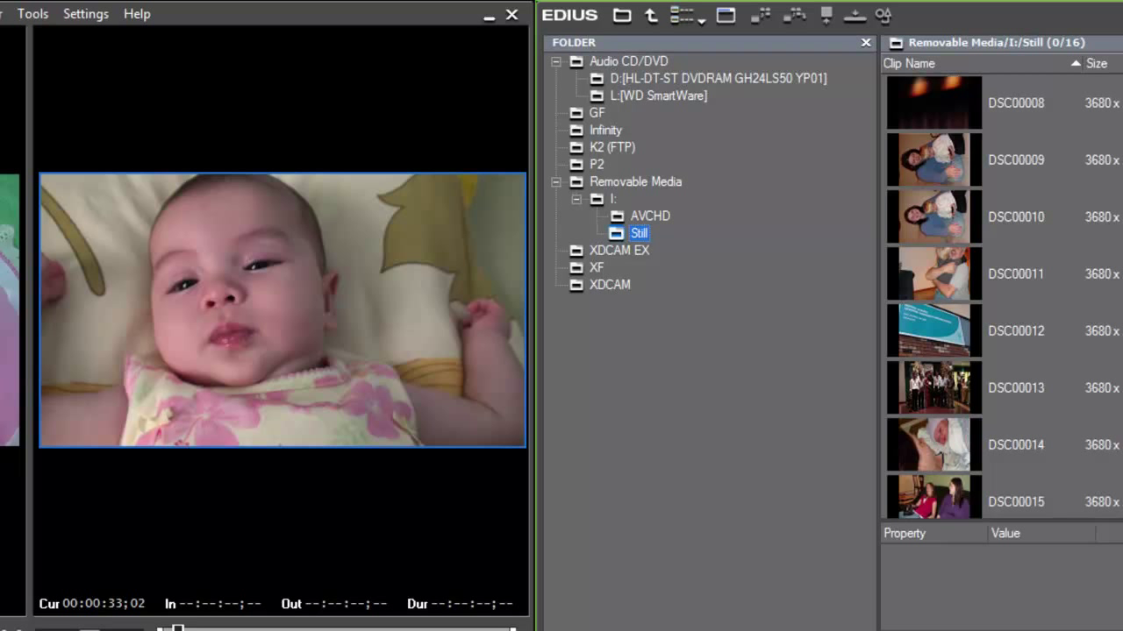
scroll(1000, 298, down, 3)
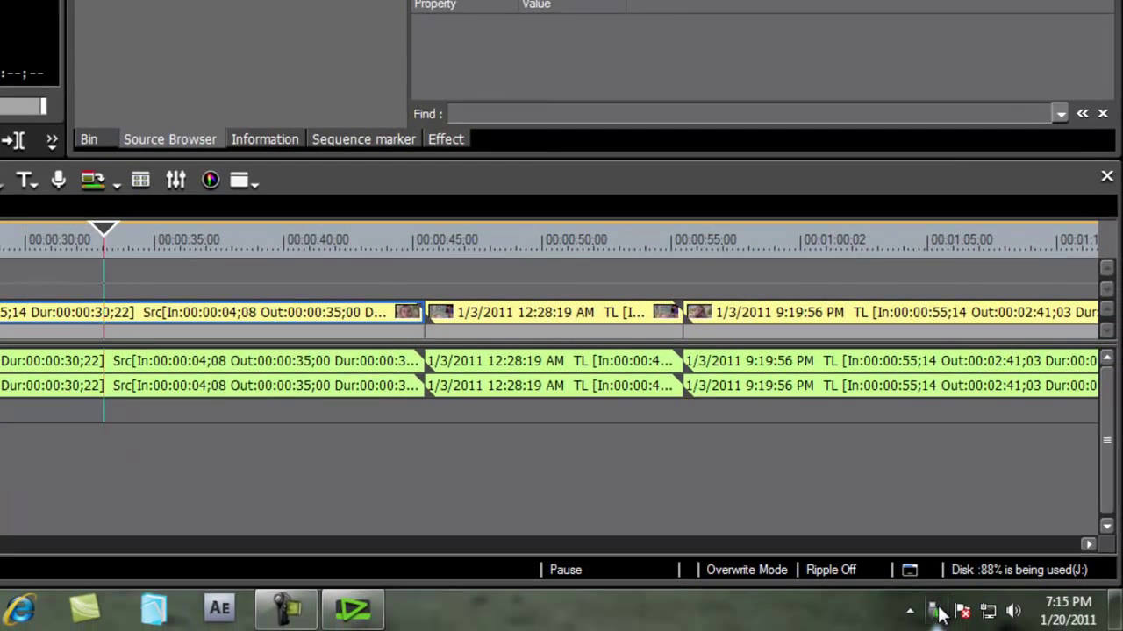
click(938, 613)
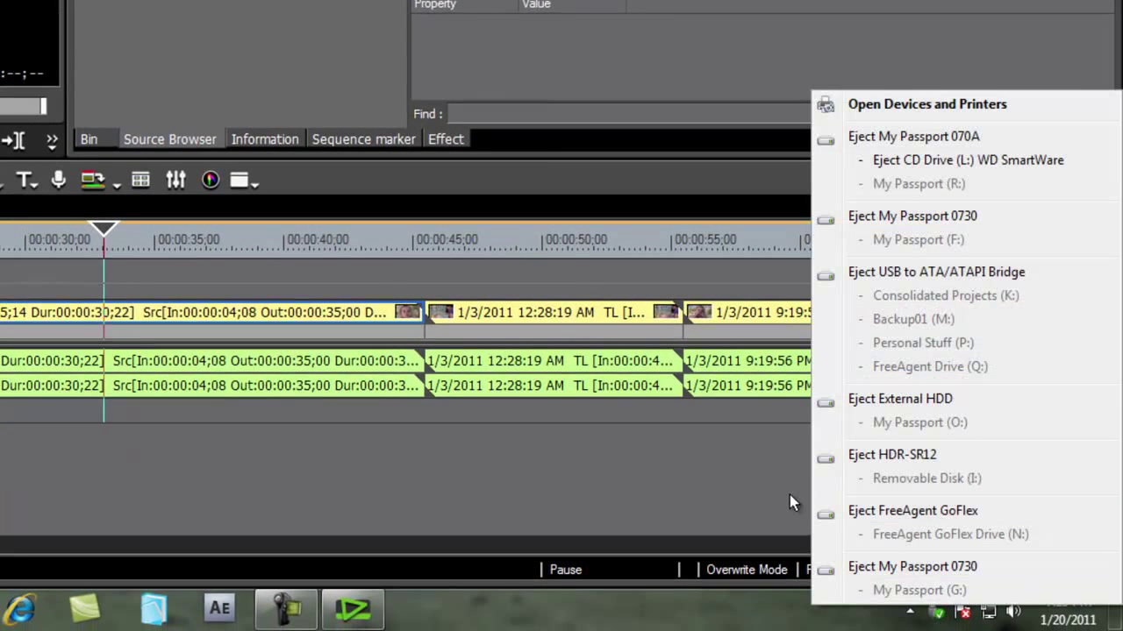
click(895, 456)
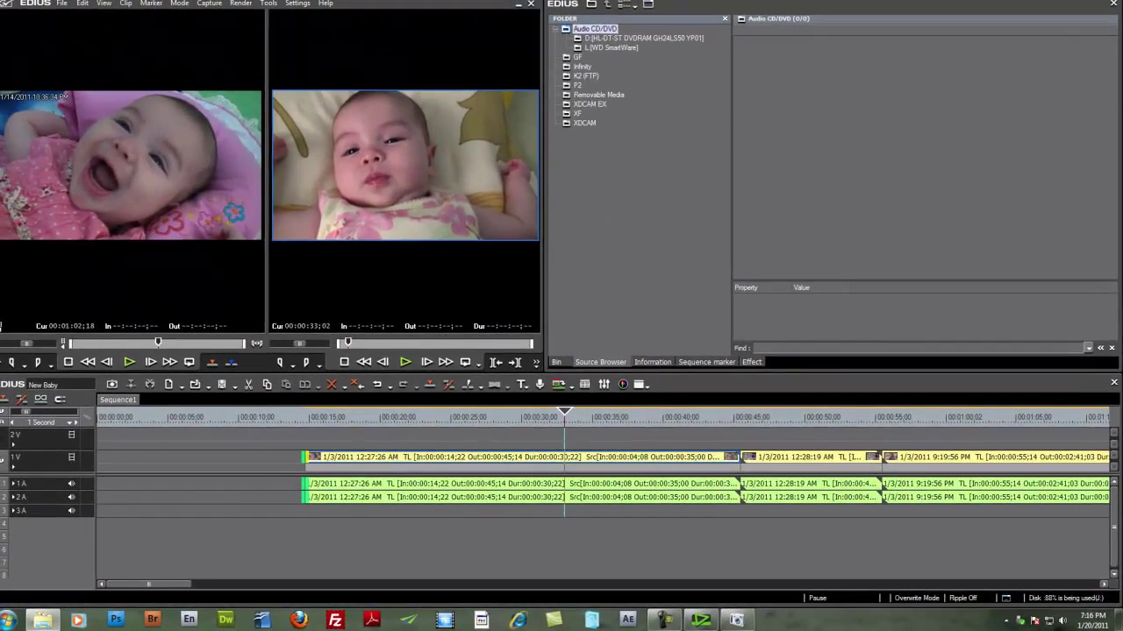
Switch to Windows Explorer and open the Canon EOS 7D camera's CF card folder DCIM\100EOS7D
key(super+e)
drag(820, 123, 554, 91)
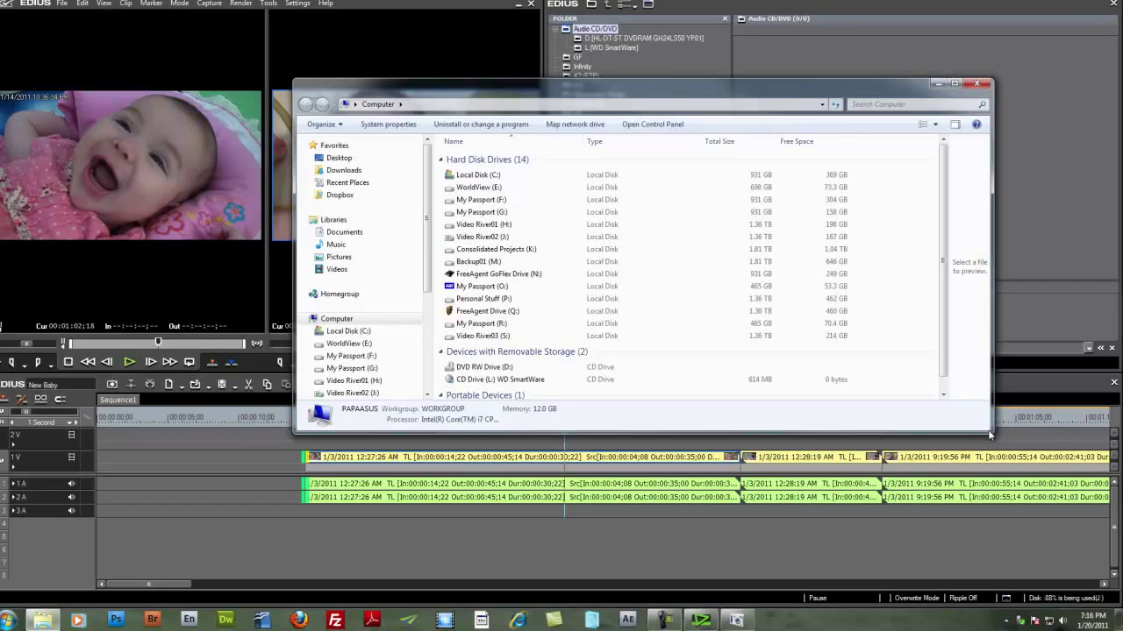
drag(992, 429, 995, 496)
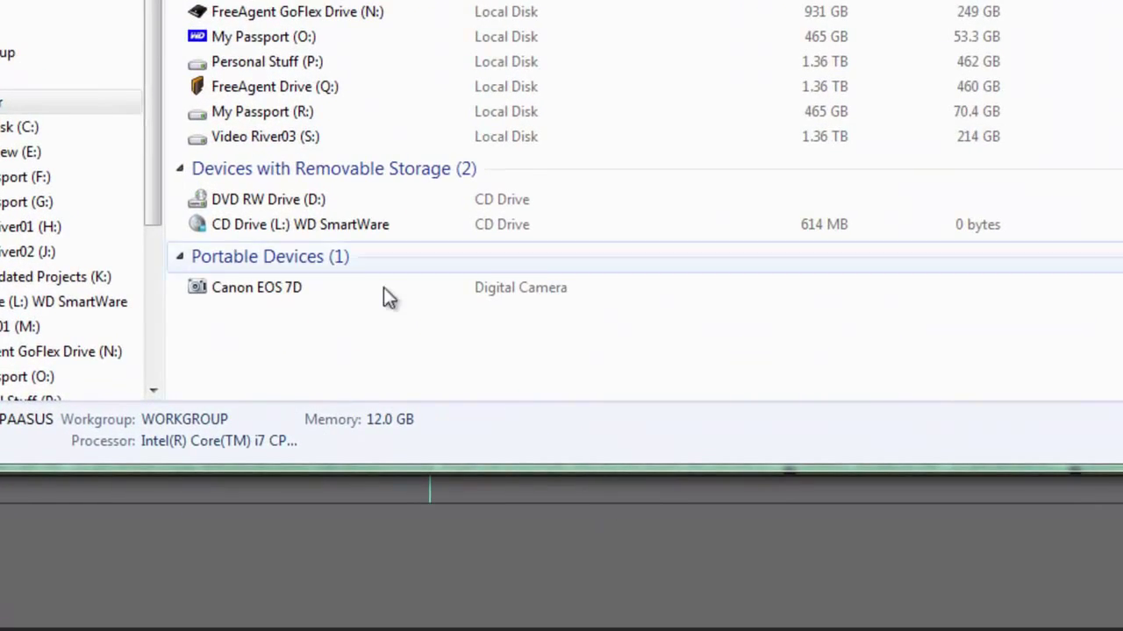
double_click(220, 290)
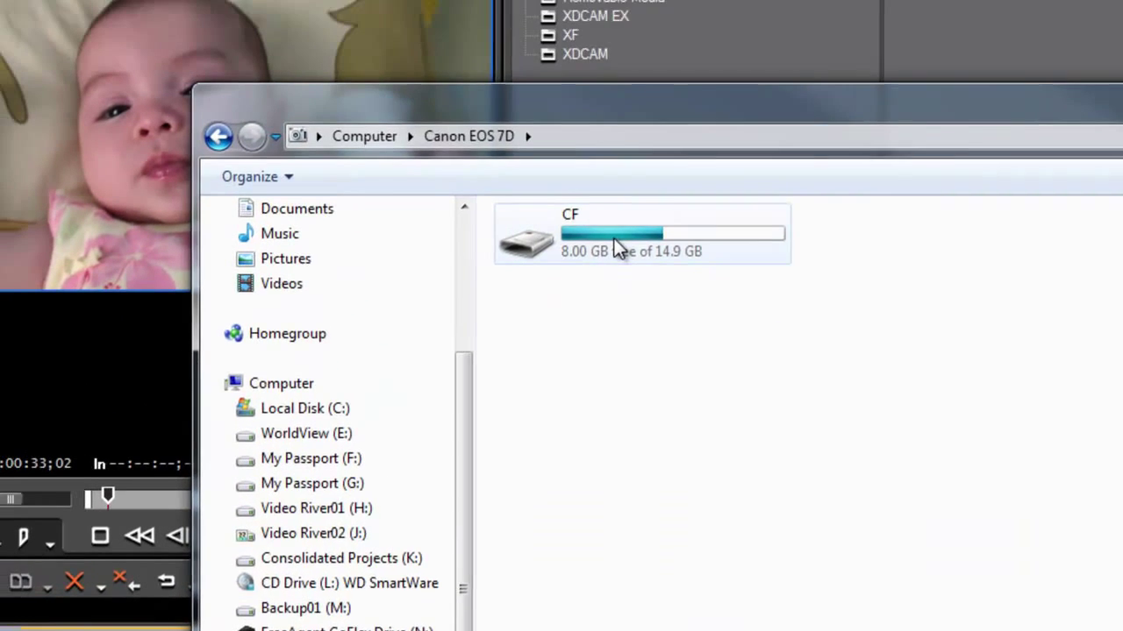
double_click(614, 239)
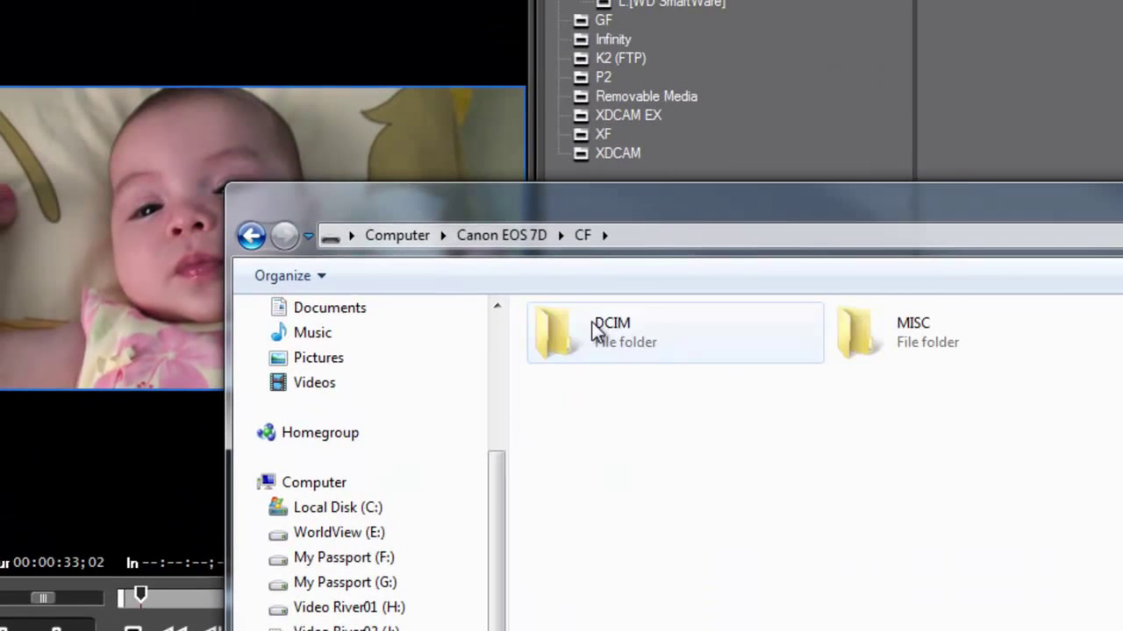
double_click(594, 332)
double_click(617, 325)
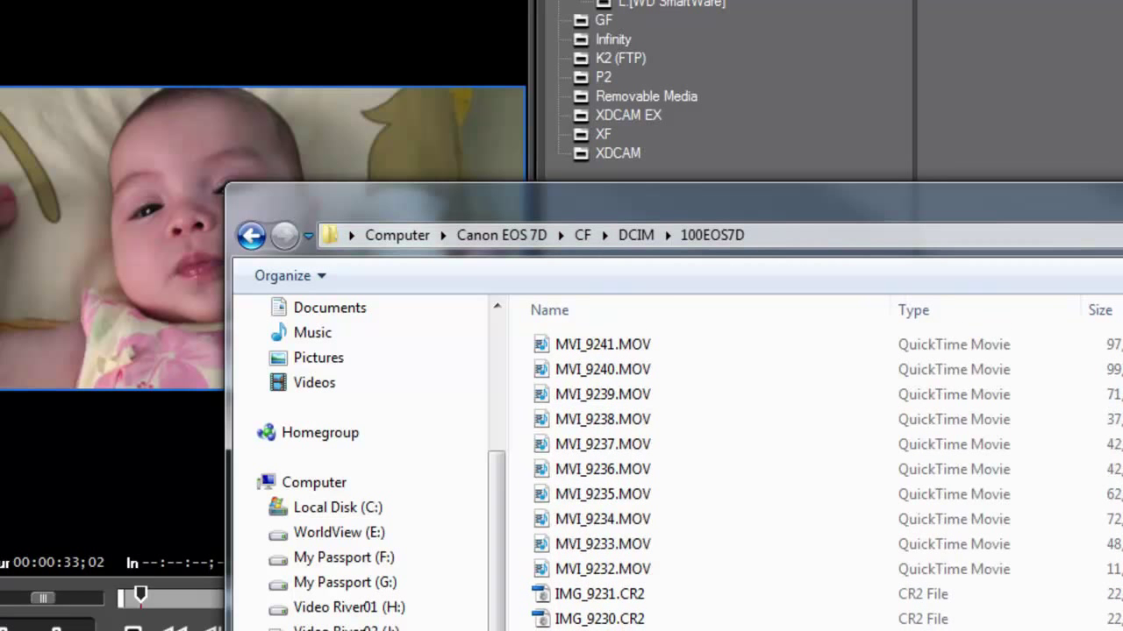
Select the QuickTime movies MVI_9241.MOV through MVI_9232.MOV in the camera's 100EOS7D folder
click(579, 347)
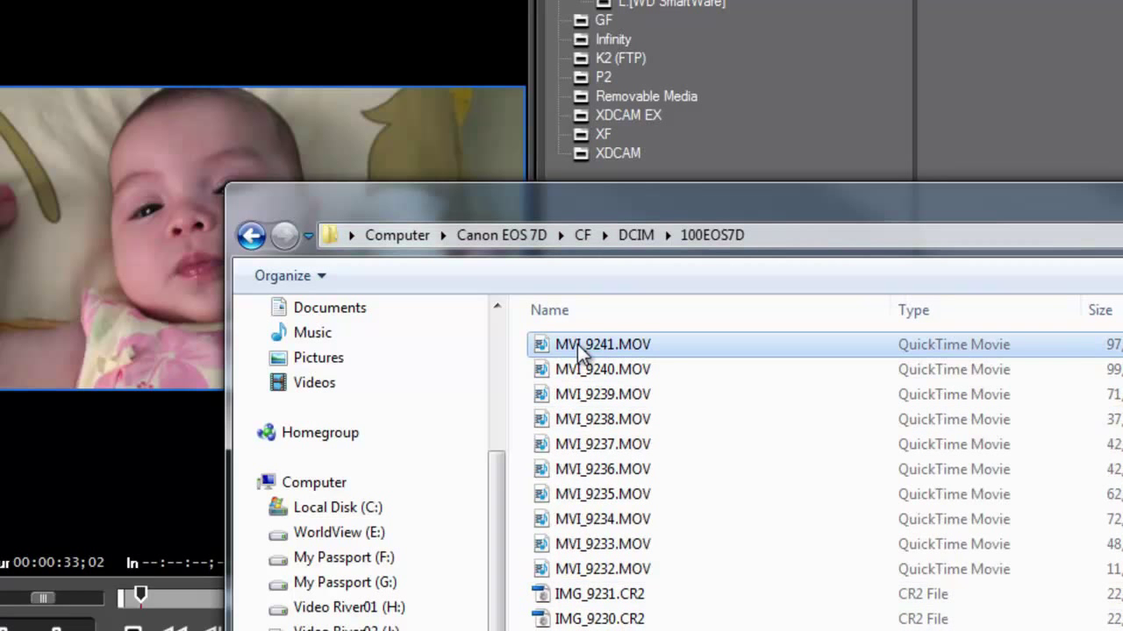
shift+click(574, 572)
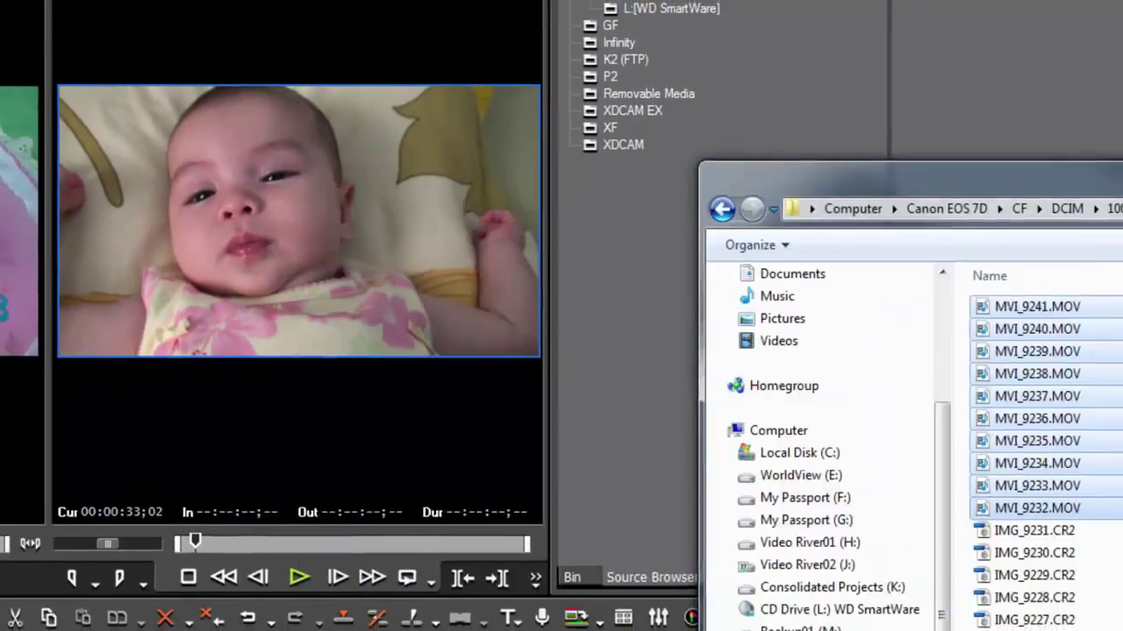
key(Return)
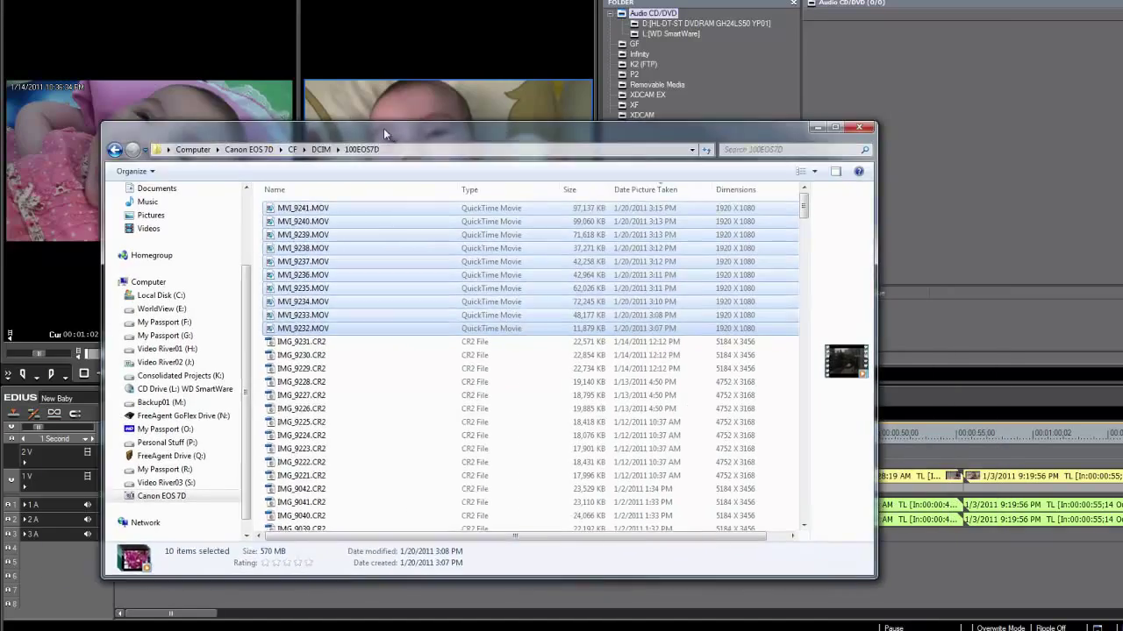
In a second Explorer window, create a folder named Canon7D on drive My Passport (F:) and open it
key(super+e)
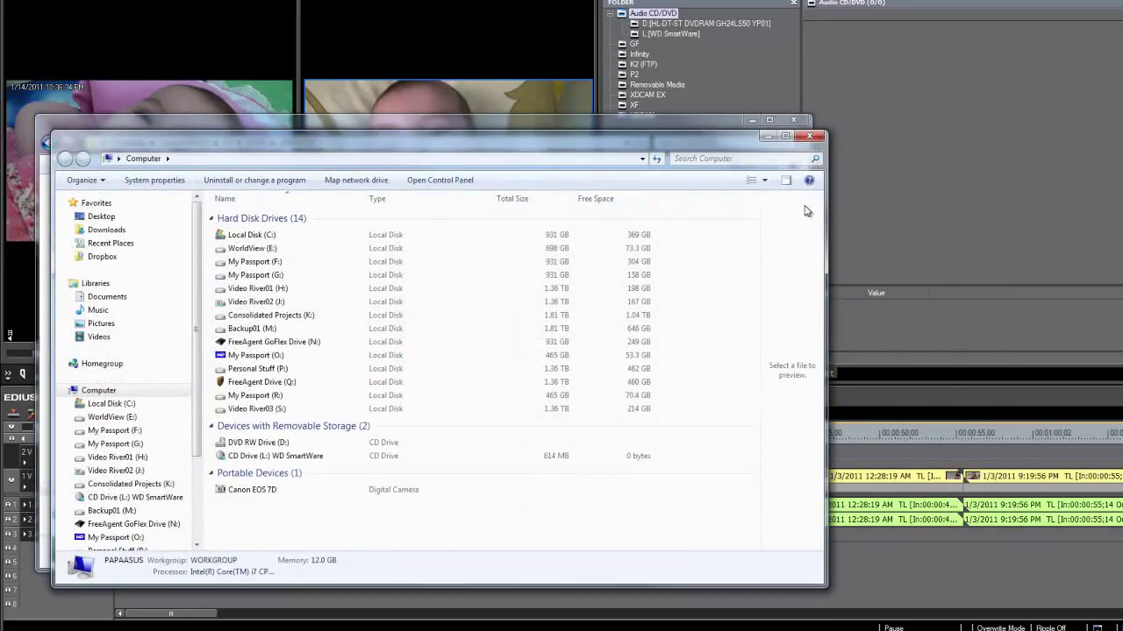
drag(546, 134, 993, 102)
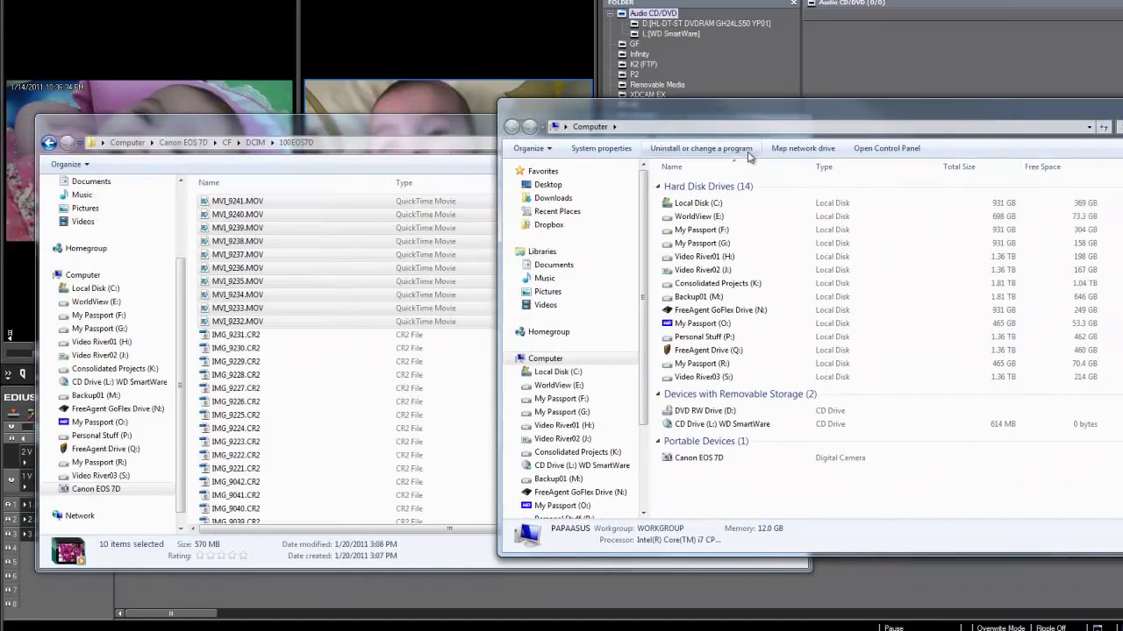
double_click(711, 232)
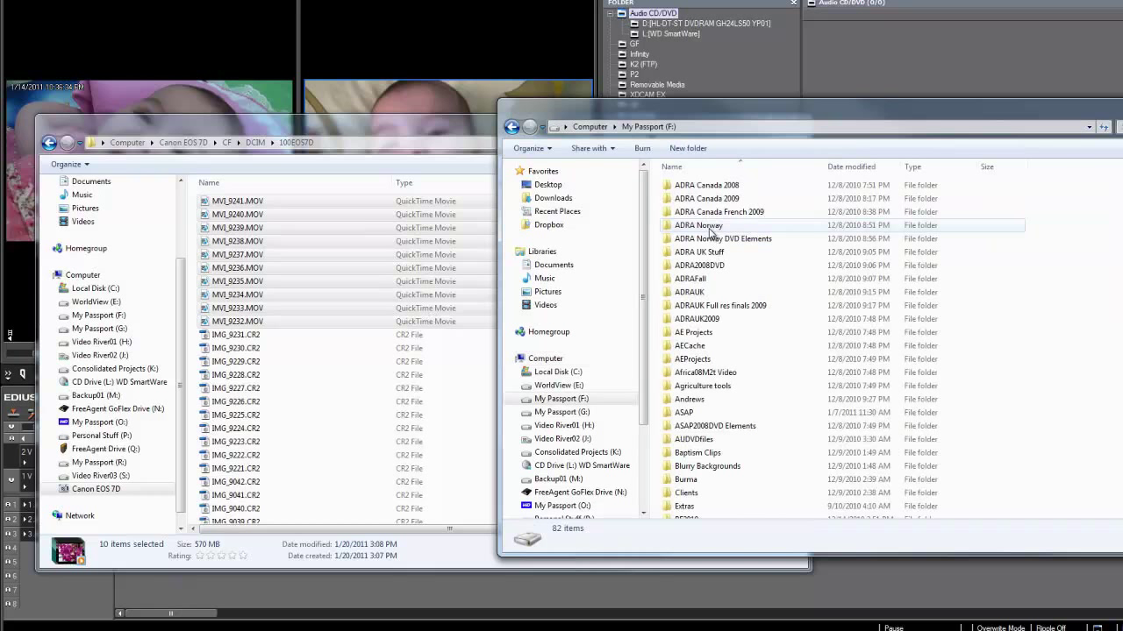
click(687, 149)
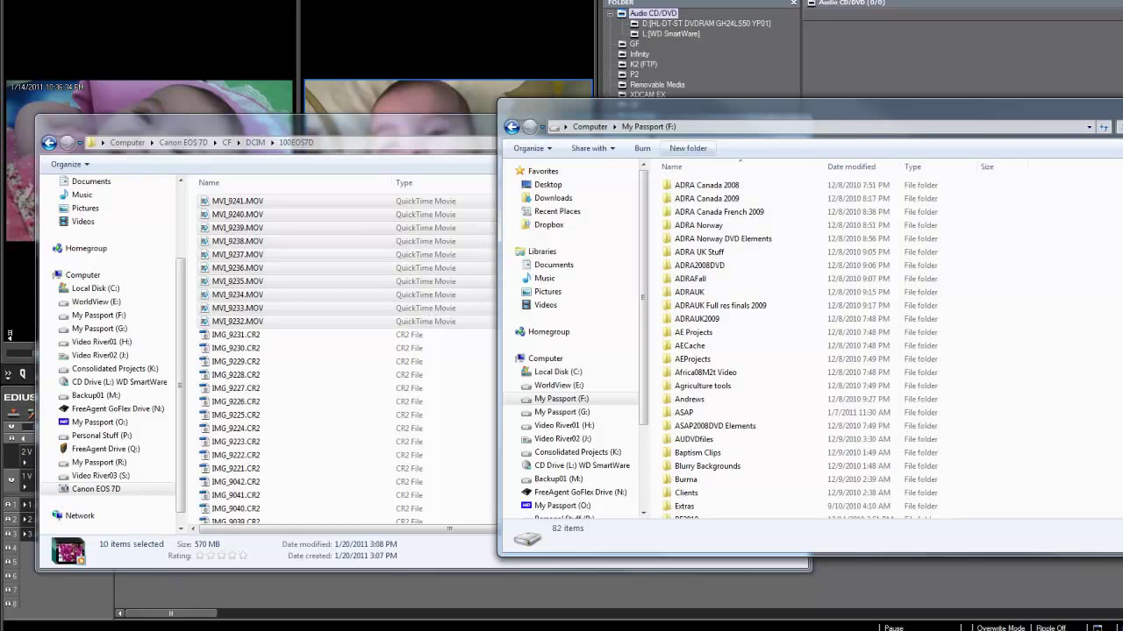
text(Can)
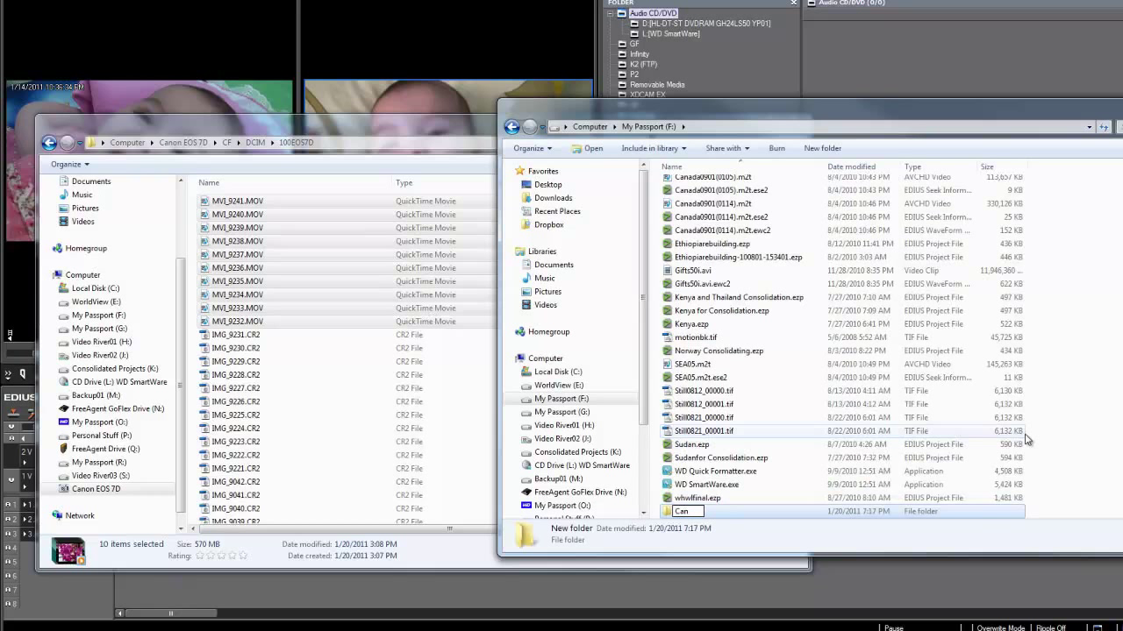
text(on7D)
key(Return)
double_click(680, 512)
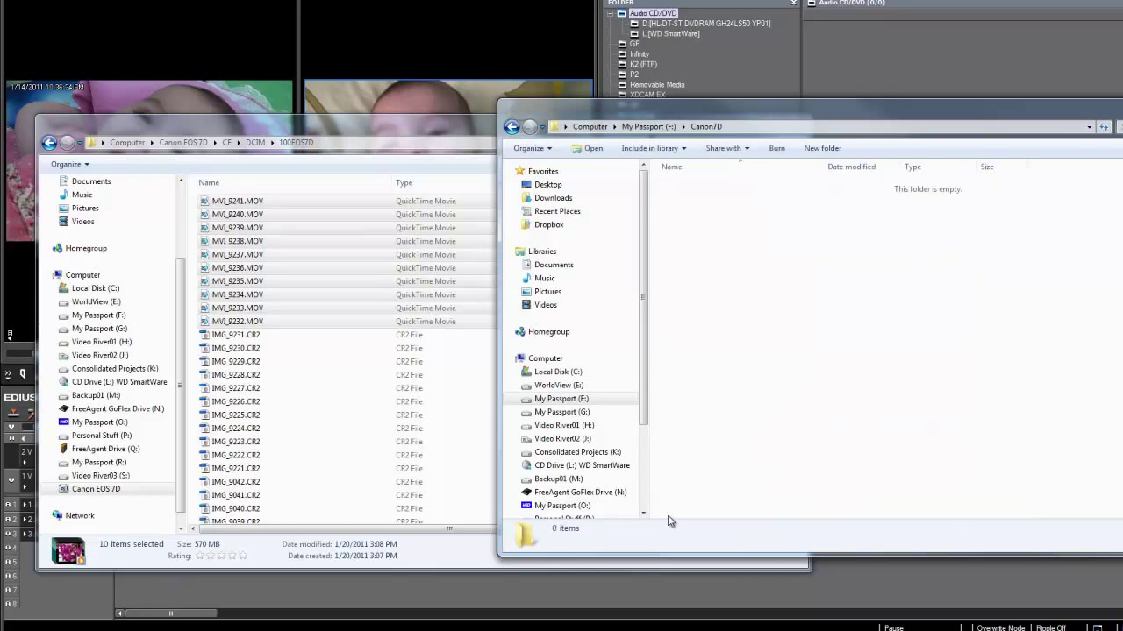
Copy the selected MOV clips from the camera into the Canon7D folder and close that folder's window
drag(721, 132, 677, 156)
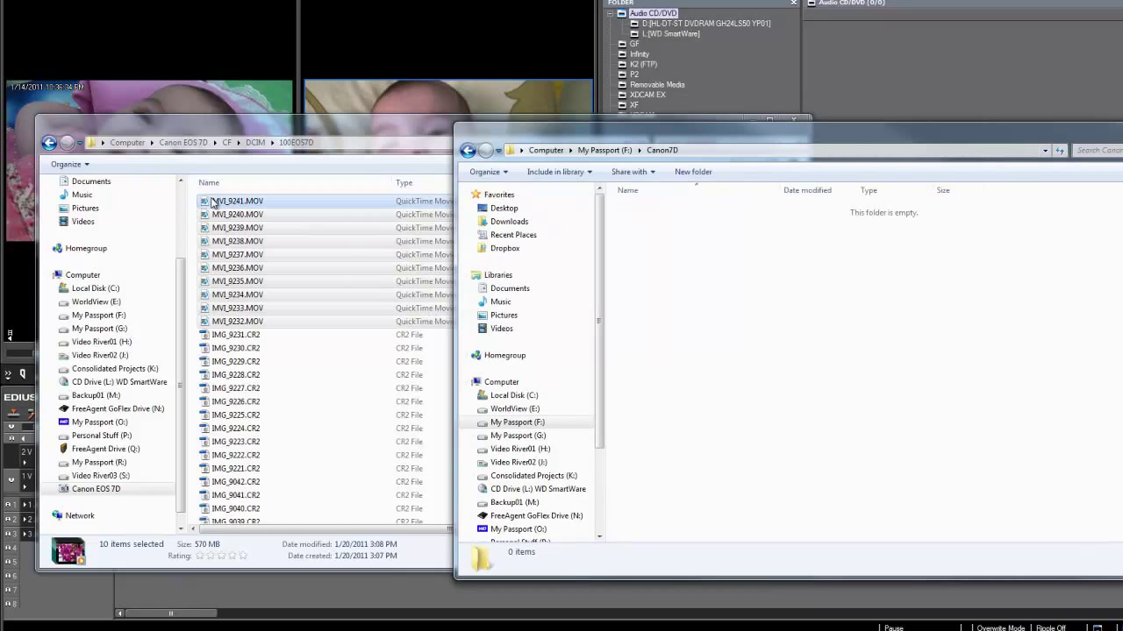
drag(250, 214, 785, 316)
key(ctrl+v)
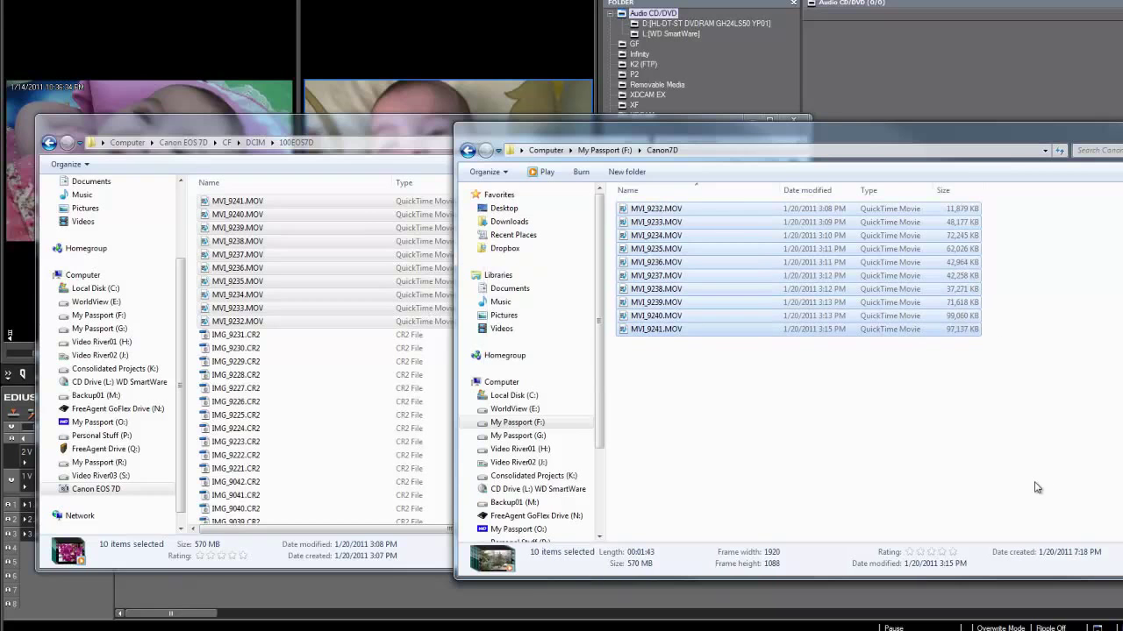
drag(877, 131, 551, 137)
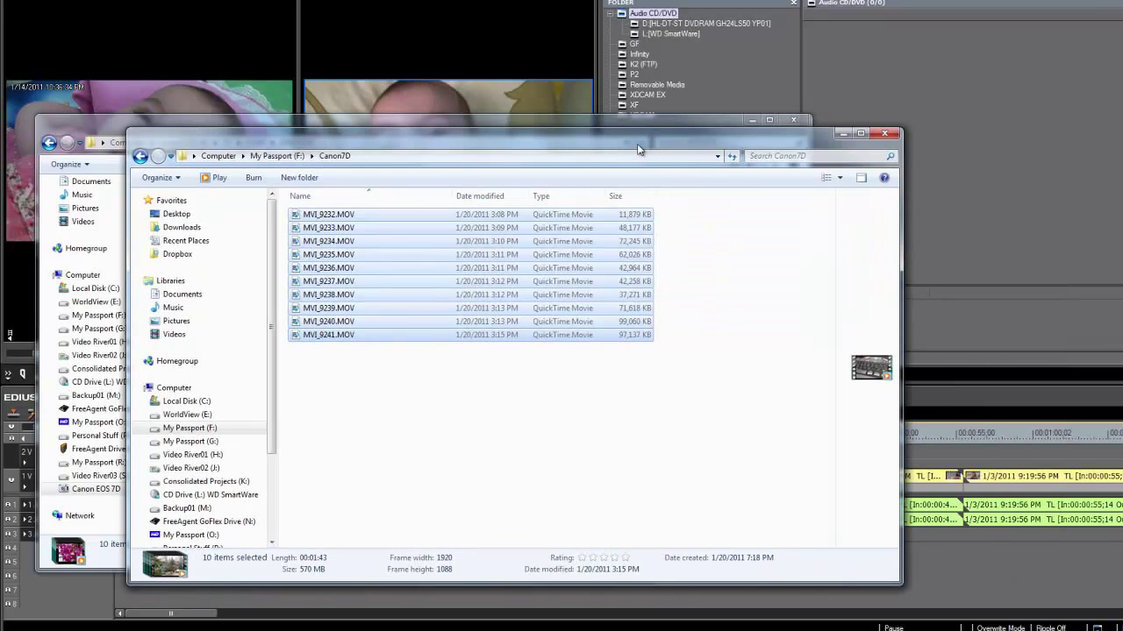
click(890, 134)
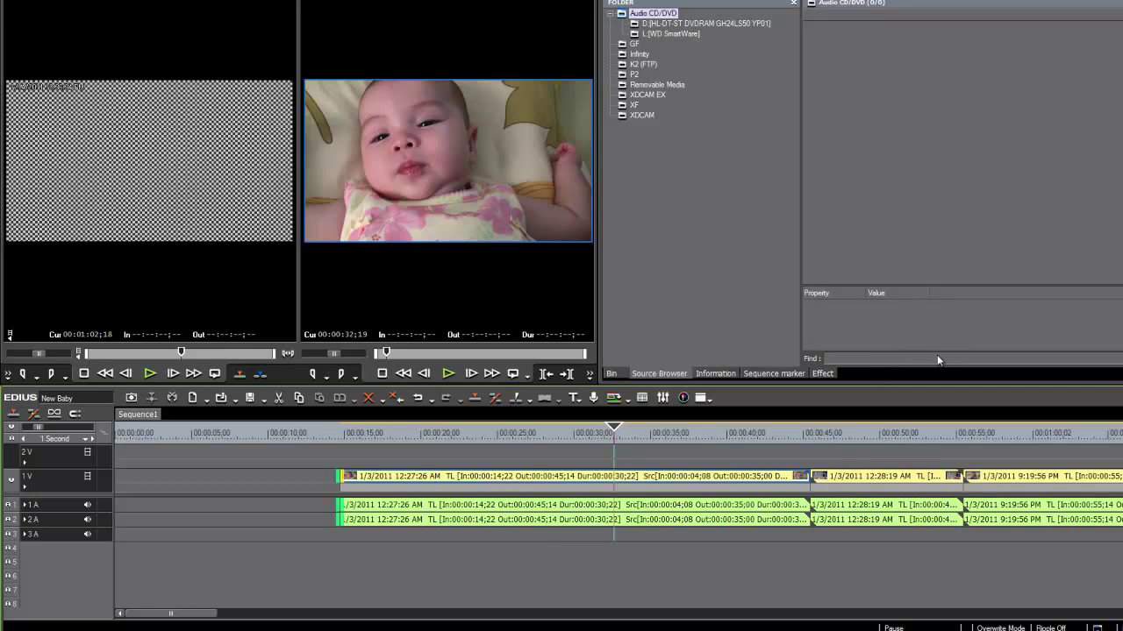
Return to the project's bin and show the clip dated 1/10/2011 1:28:58 AM in the player
click(610, 374)
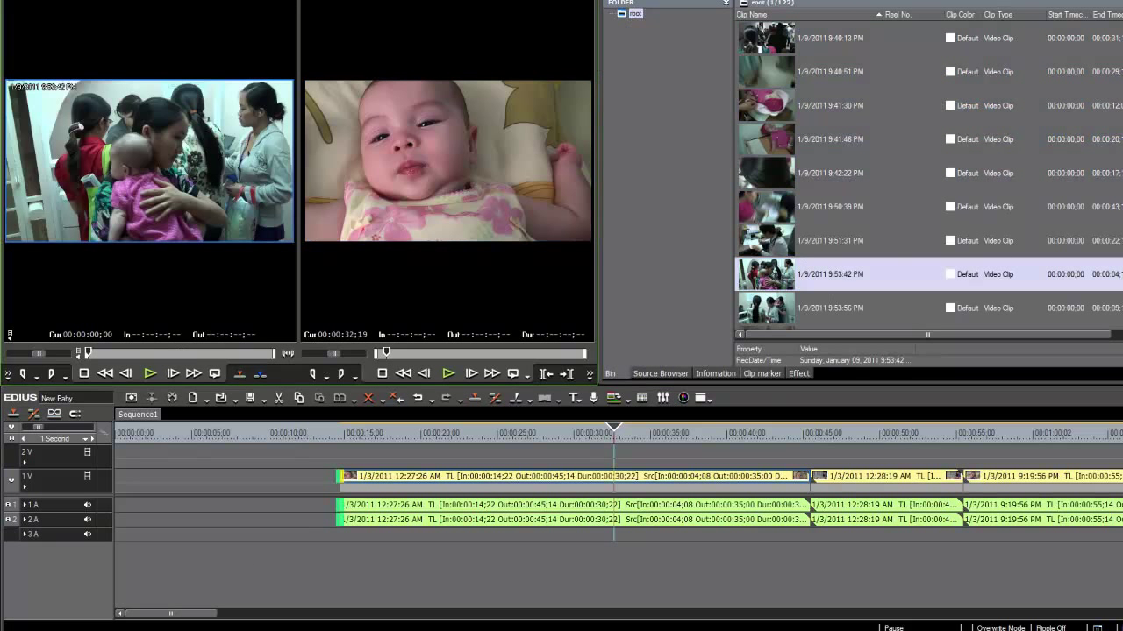
scroll(928, 176, down, 5)
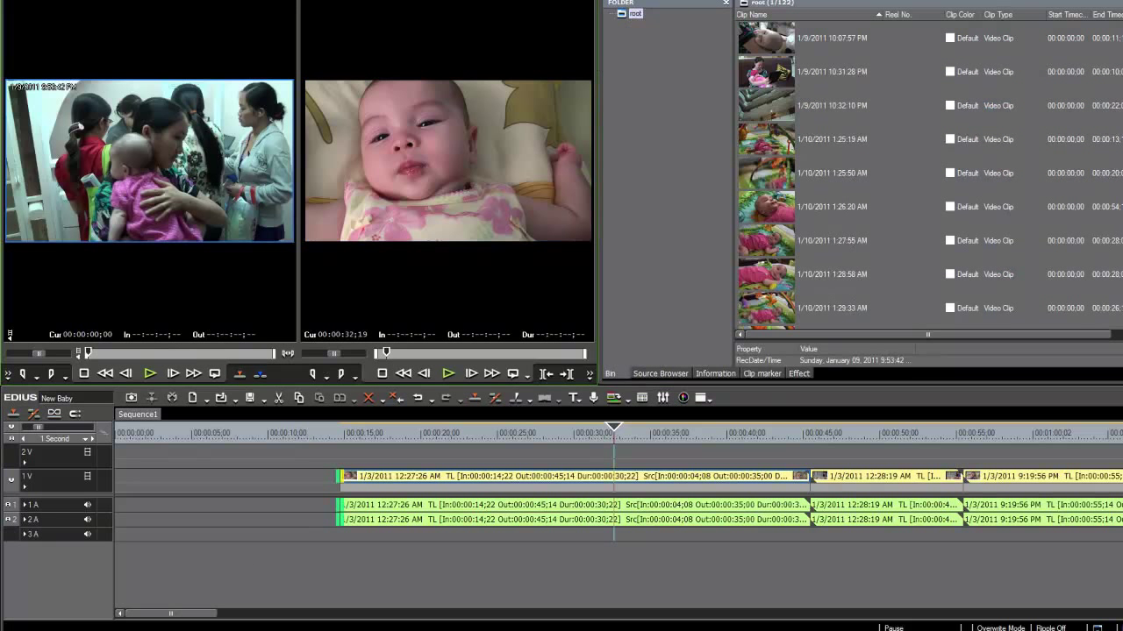
scroll(835, 182, down, 2)
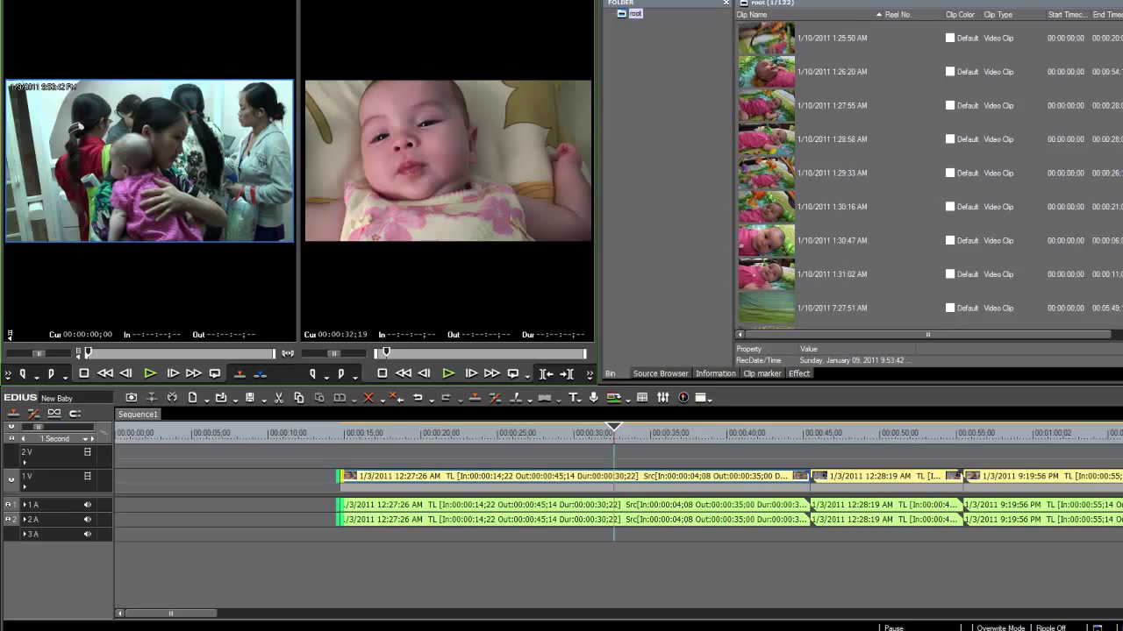
click(752, 145)
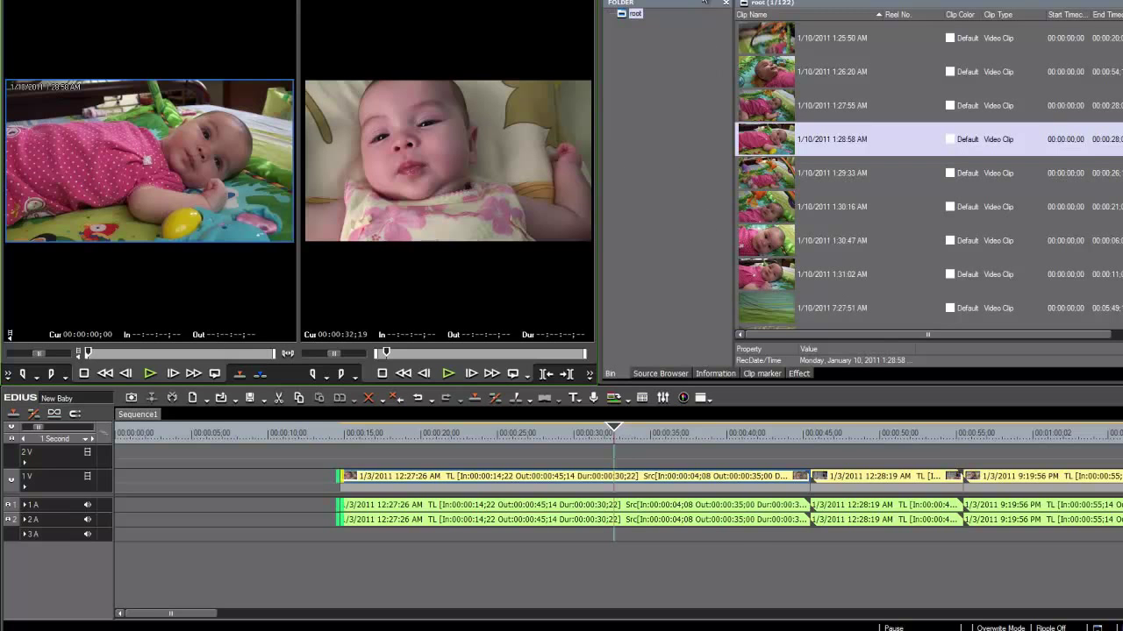
Start adding clip files to the root bin and browse to the Canon7D folder on My Passport (F:)
key(ctrl+shift+o)
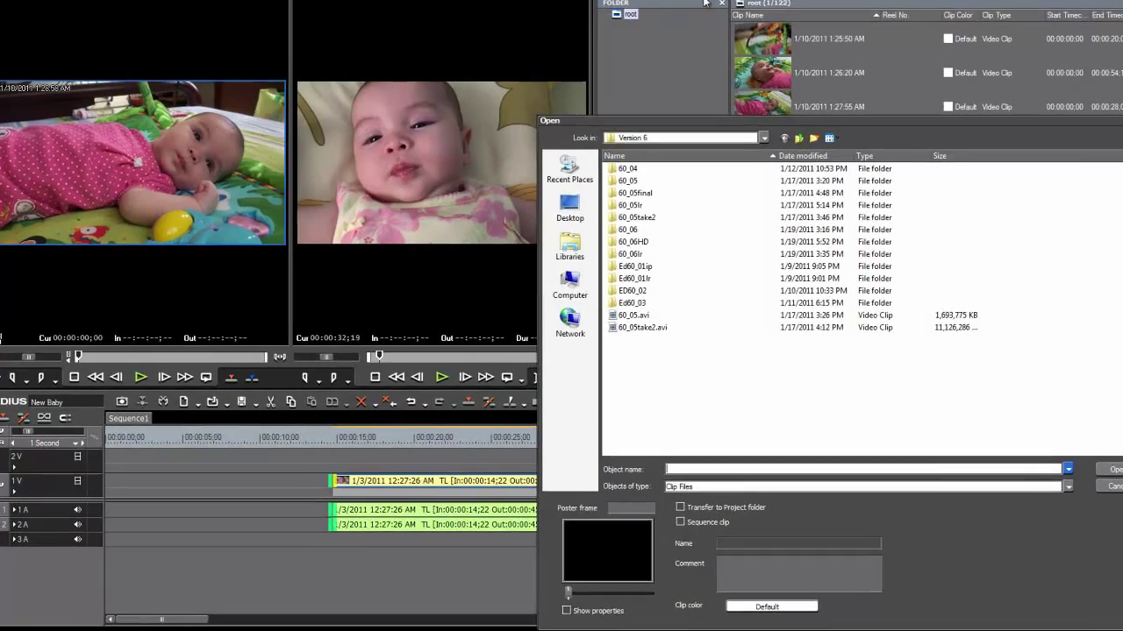
key(Escape)
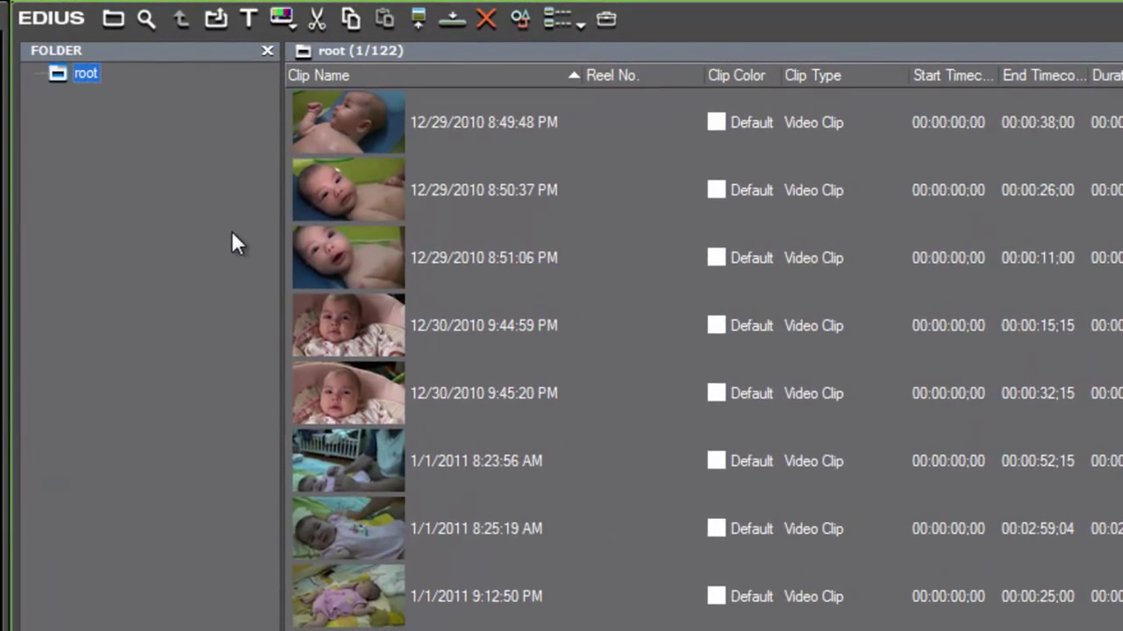
click(217, 20)
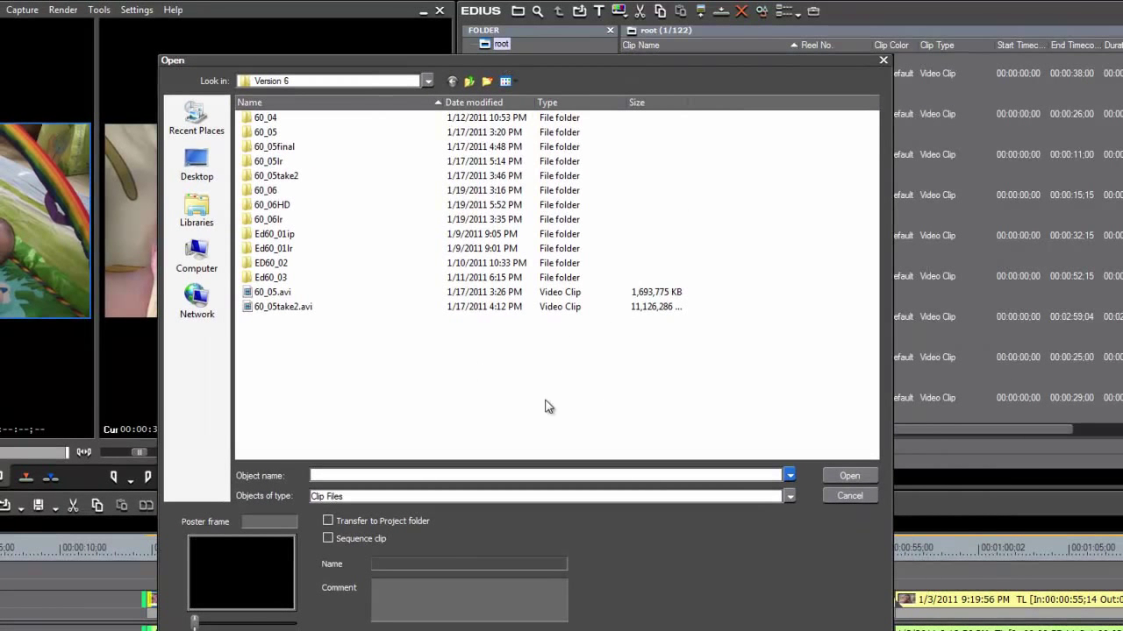
click(428, 80)
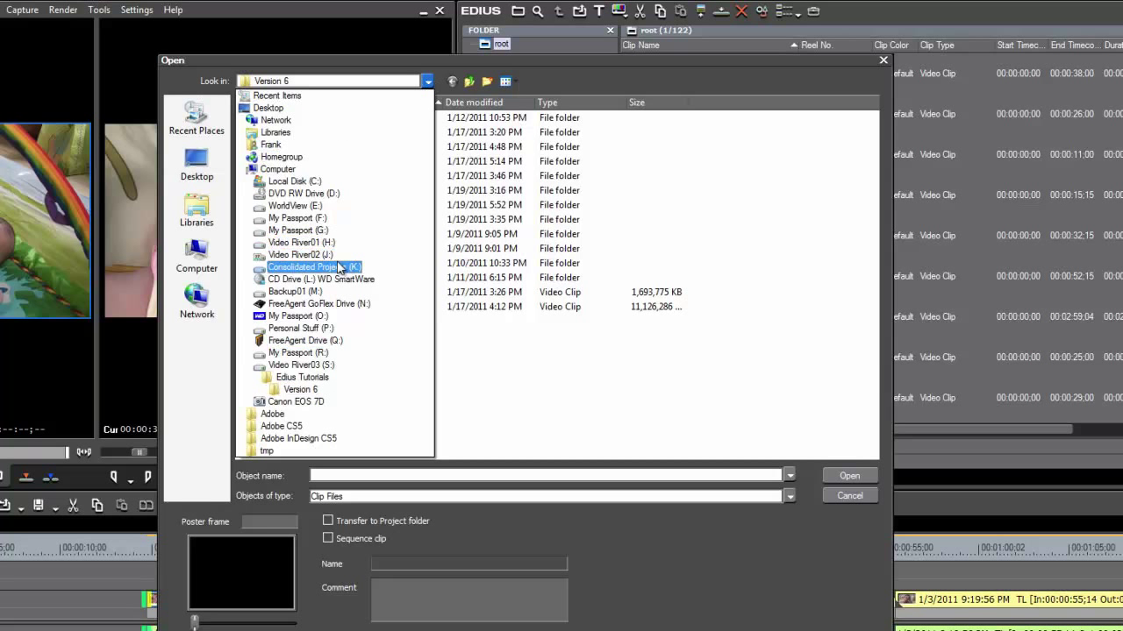
click(302, 219)
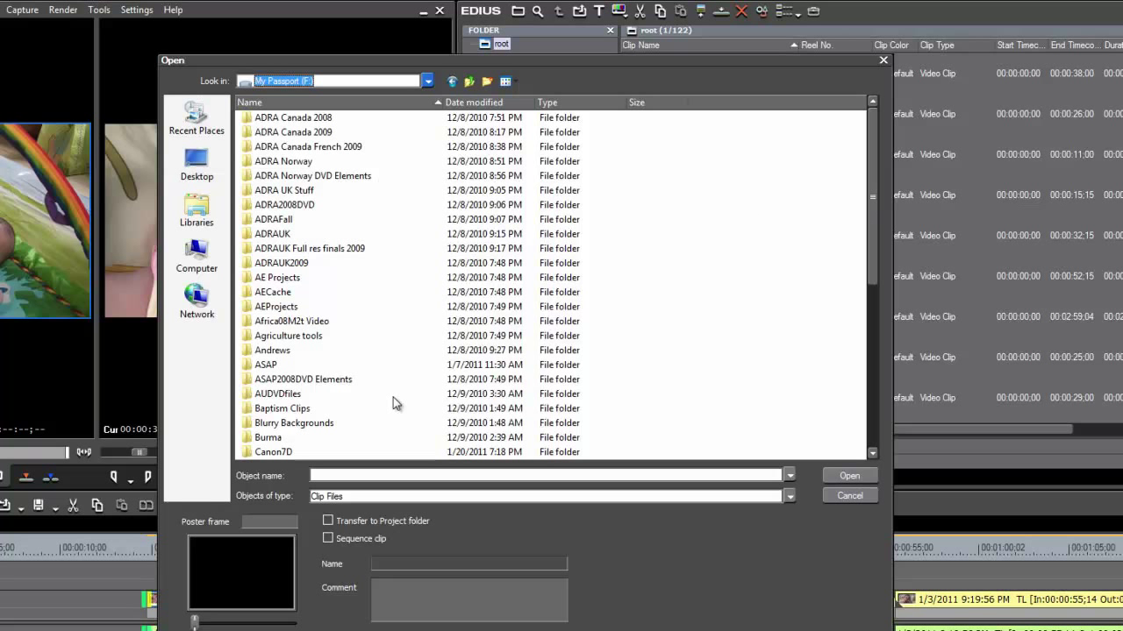
double_click(269, 452)
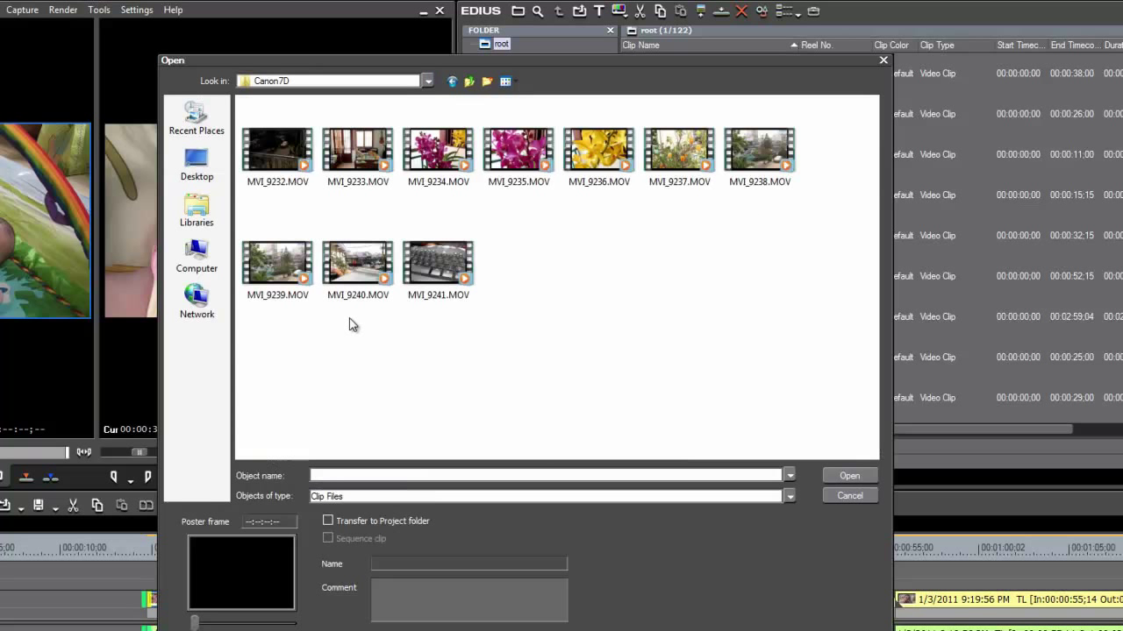
Import all the MOV clips, MVI_9232 through MVI_9241, from the Canon7D folder into the root bin and look through its clips
click(280, 153)
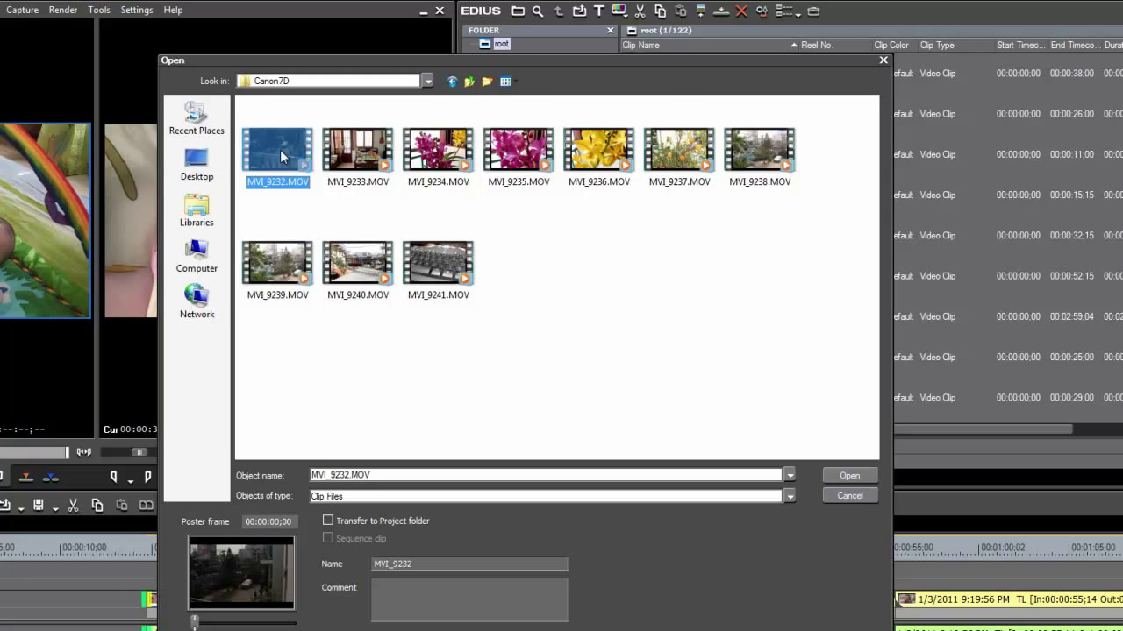
key(ctrl+a)
click(848, 479)
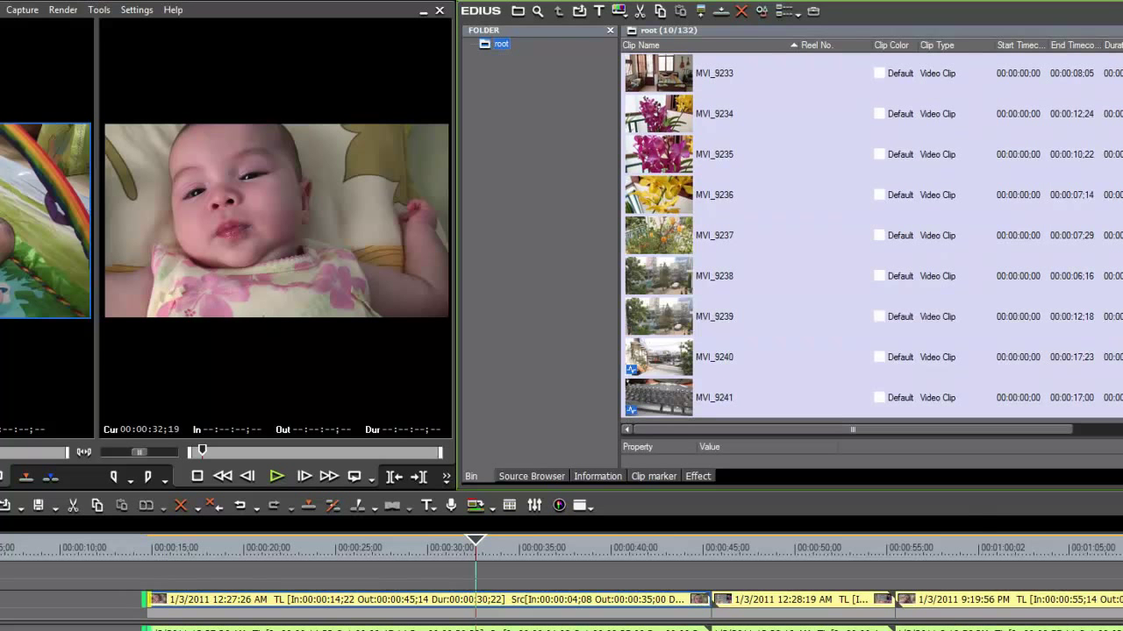
scroll(1021, 181, up, 10)
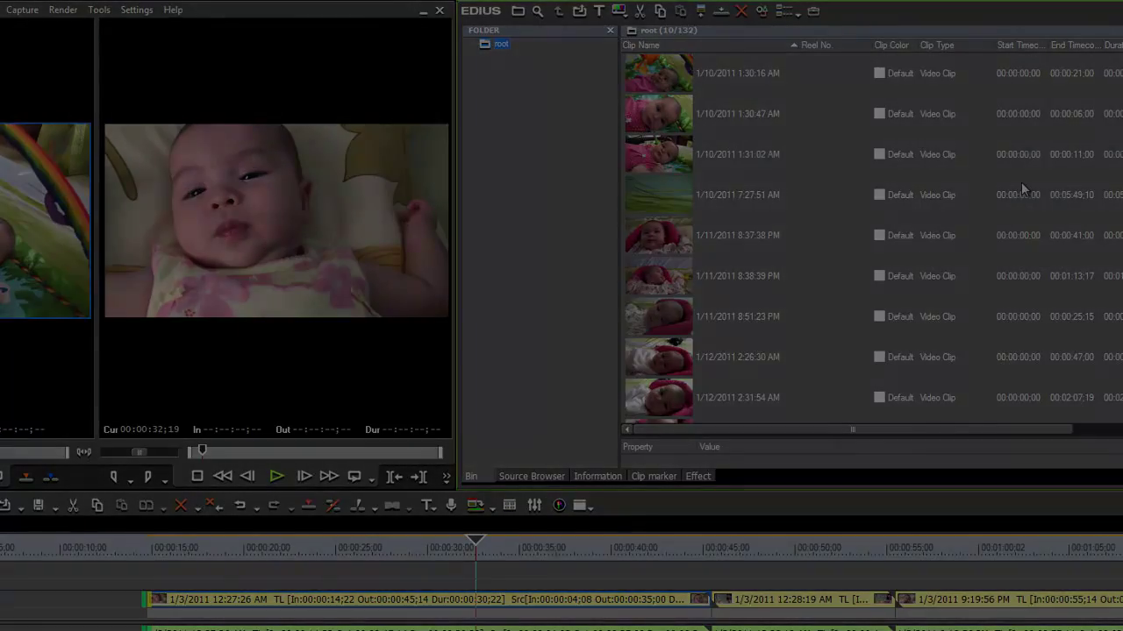